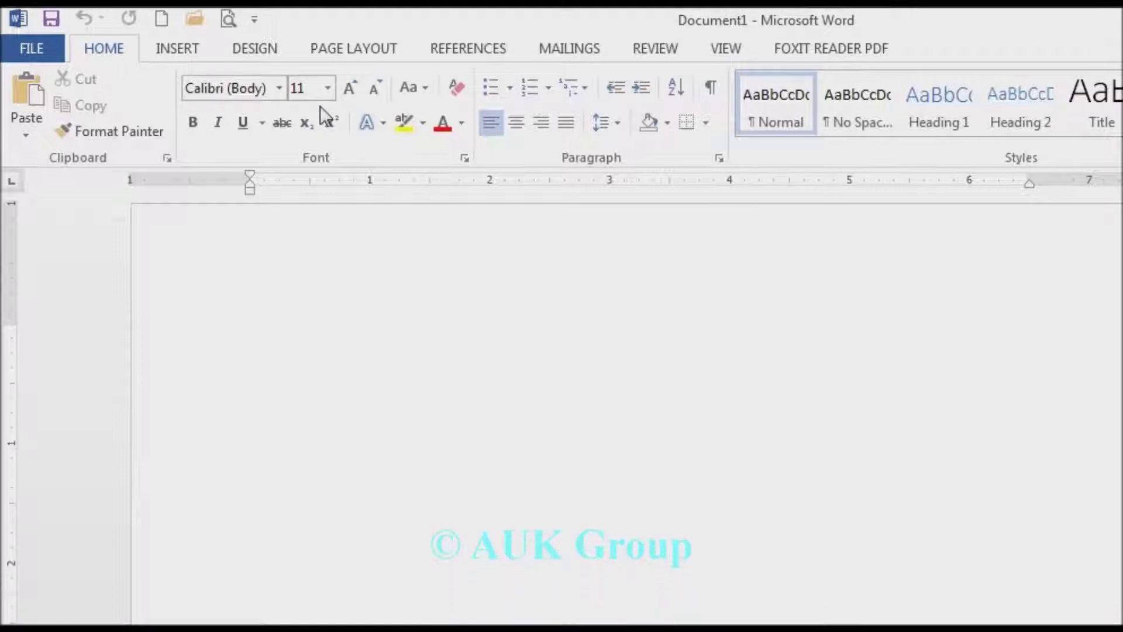
Step: Set the font for the blank document's text to Times New Roman
{"action": "key", "text": "ctrl+u"}
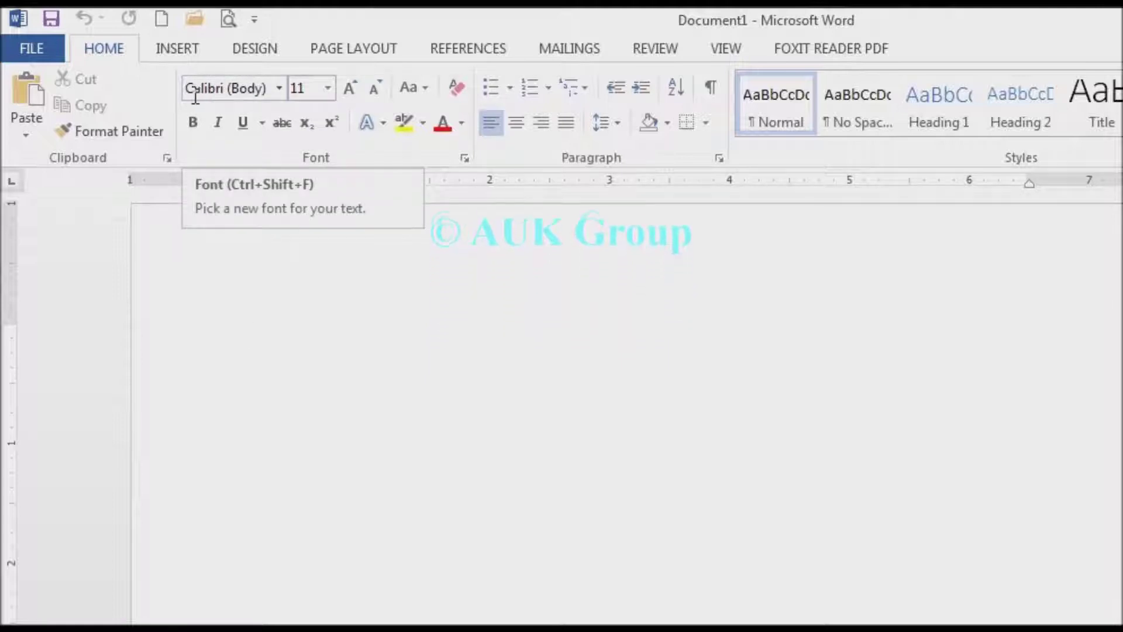
{"action": "left_click", "coordinate": [279, 93]}
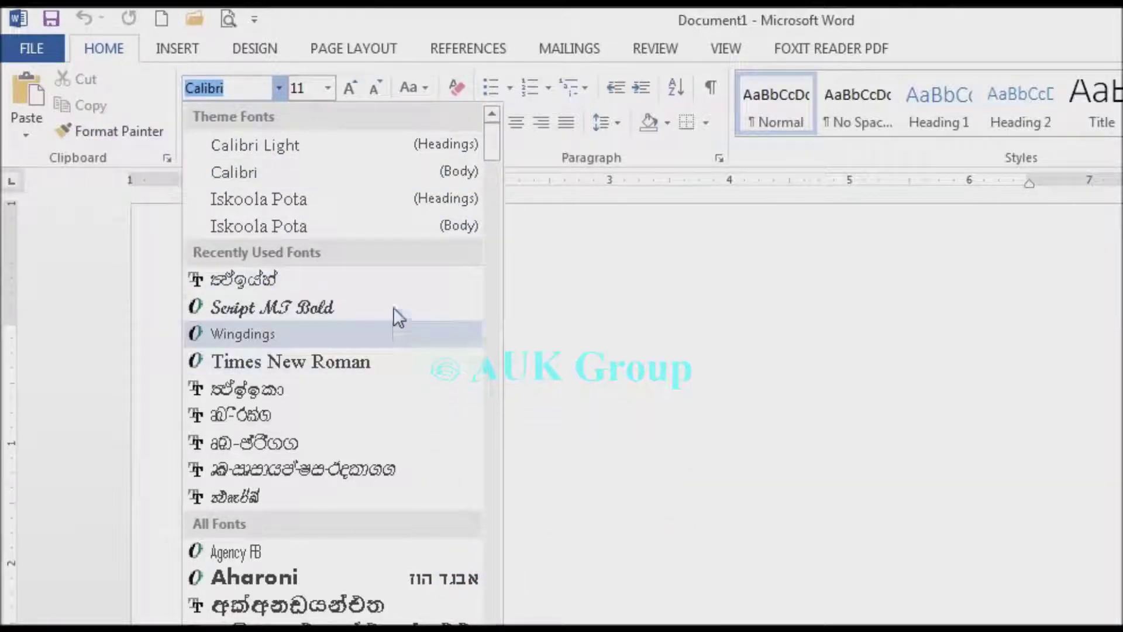
{"action": "scroll", "coordinate": [393, 299], "scroll_direction": "down", "scroll_amount": 1}
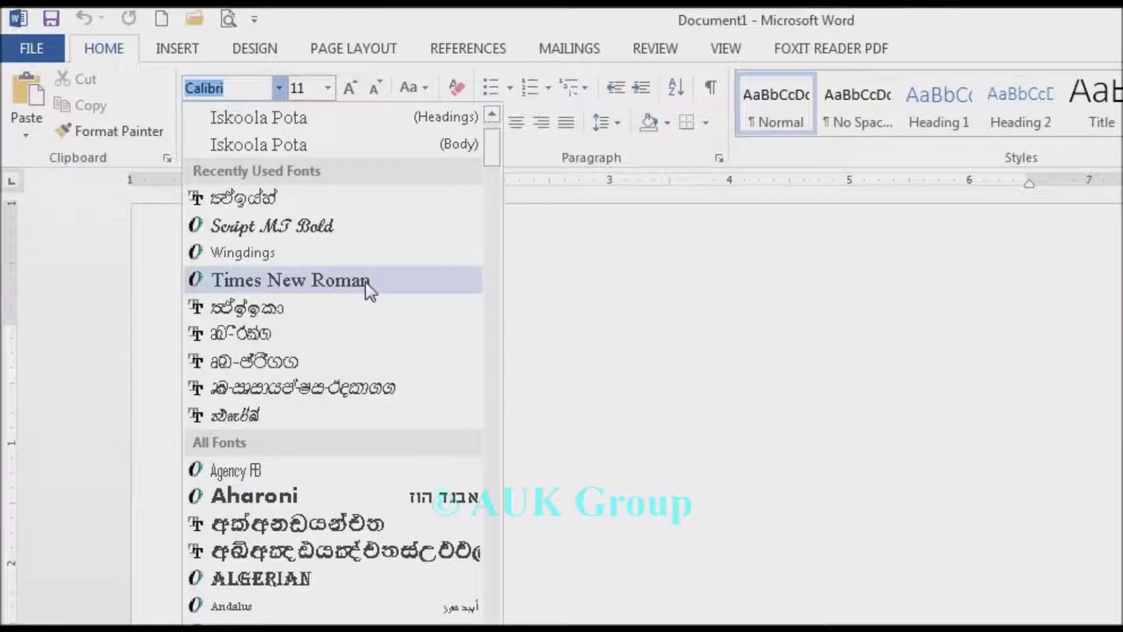
{"action": "scroll", "coordinate": [366, 281], "scroll_direction": "down", "scroll_amount": 3}
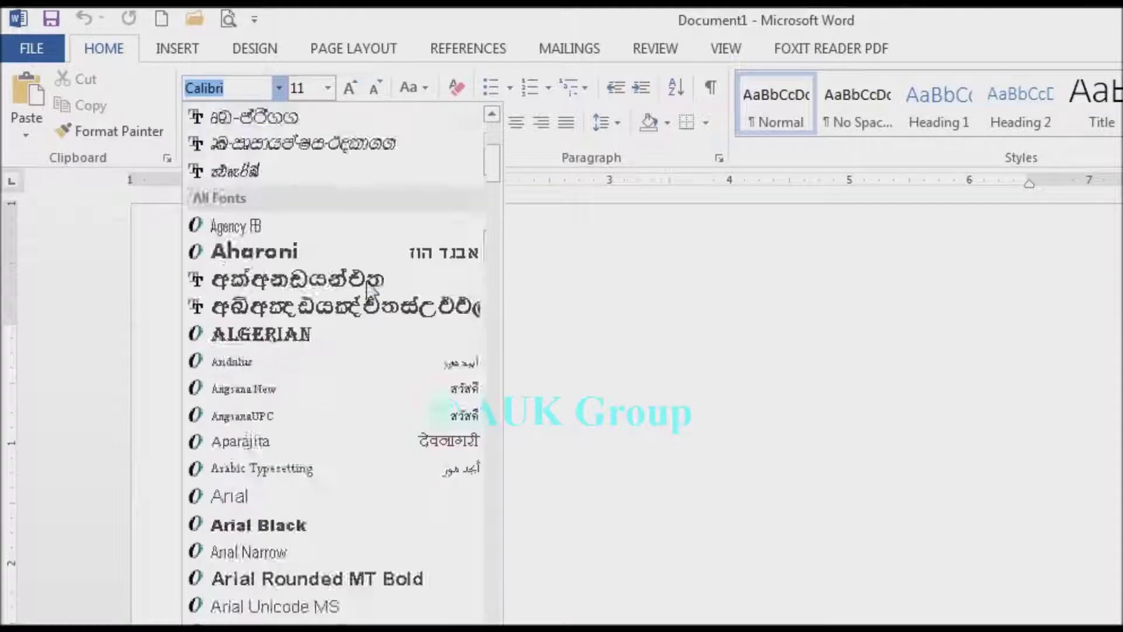
{"action": "scroll", "coordinate": [366, 282], "scroll_direction": "up", "scroll_amount": 3}
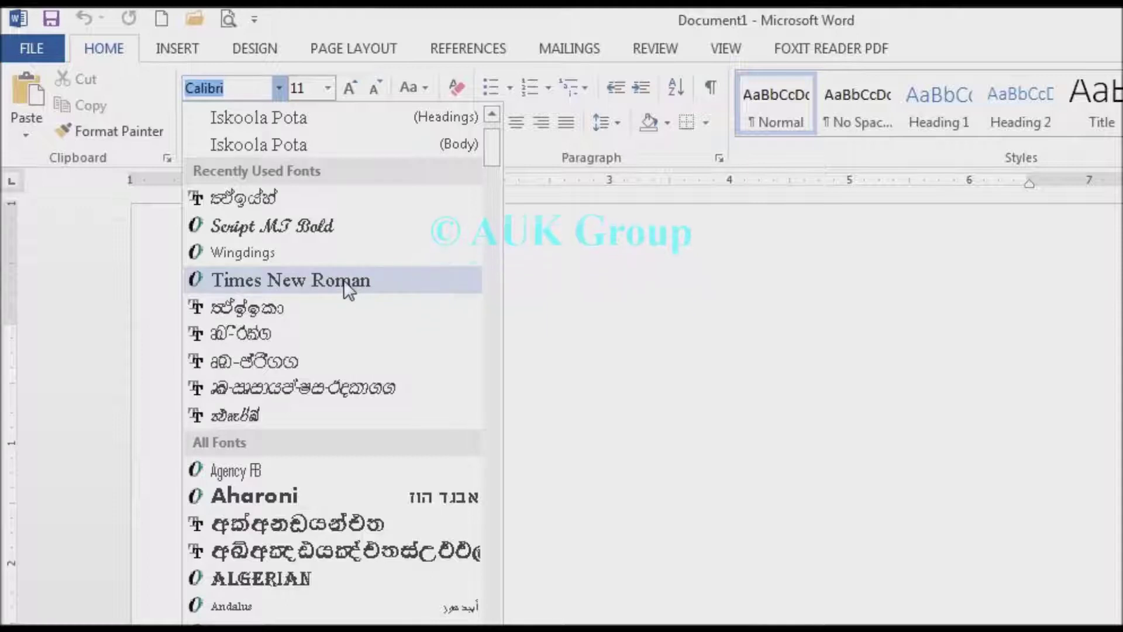
{"action": "left_click", "coordinate": [342, 280]}
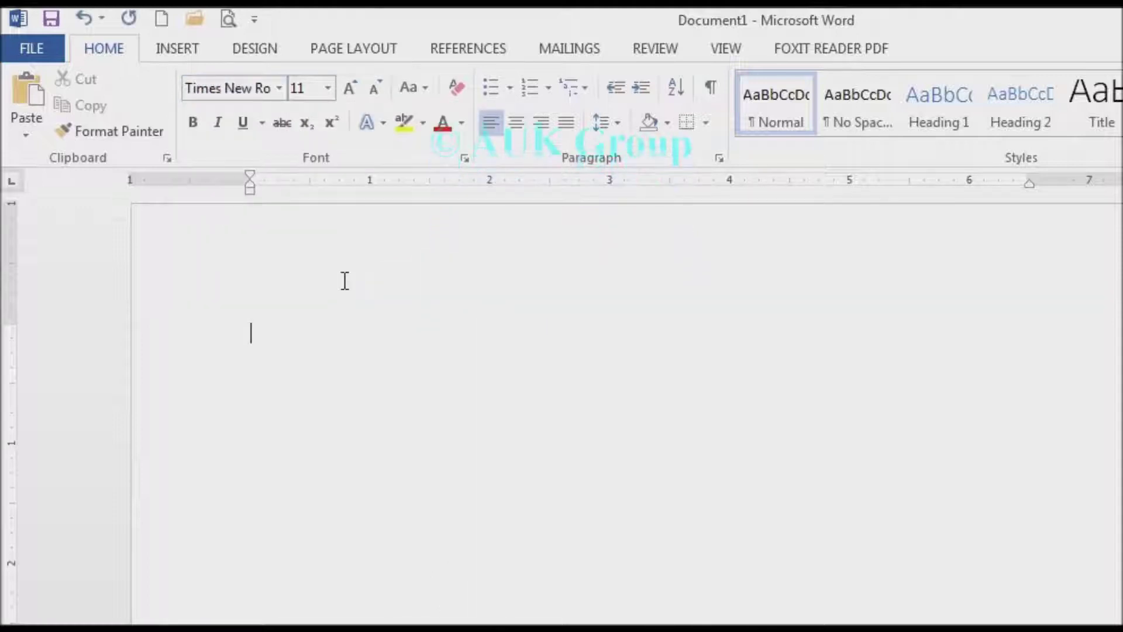
Step: Set the font size for the new text to 12
{"action": "left_click", "coordinate": [329, 88]}
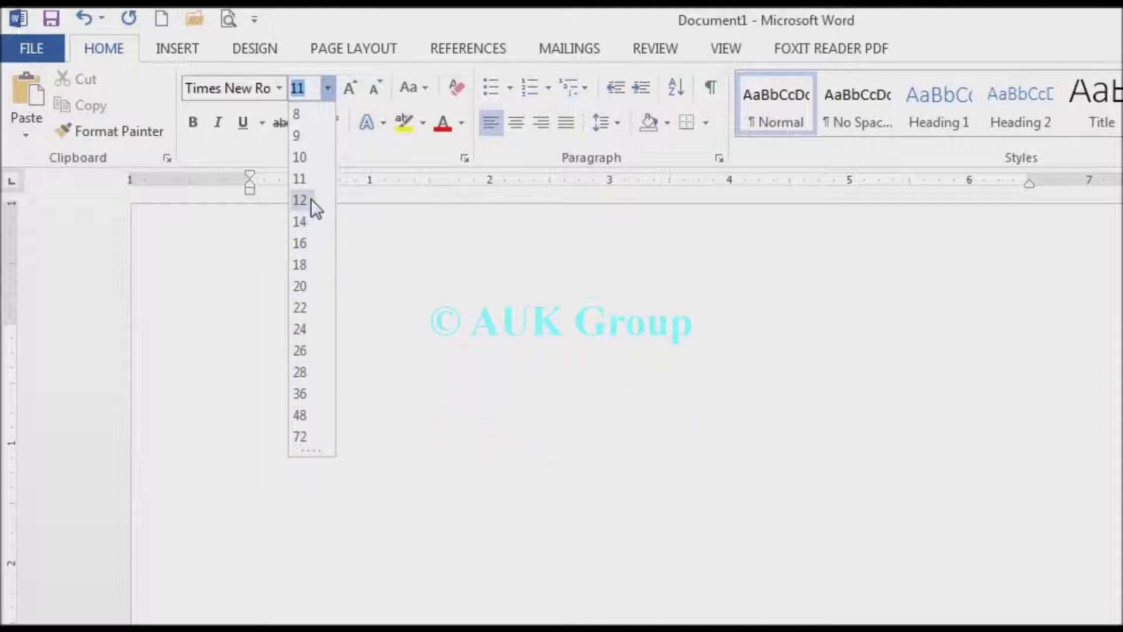
{"action": "left_click", "coordinate": [307, 86]}
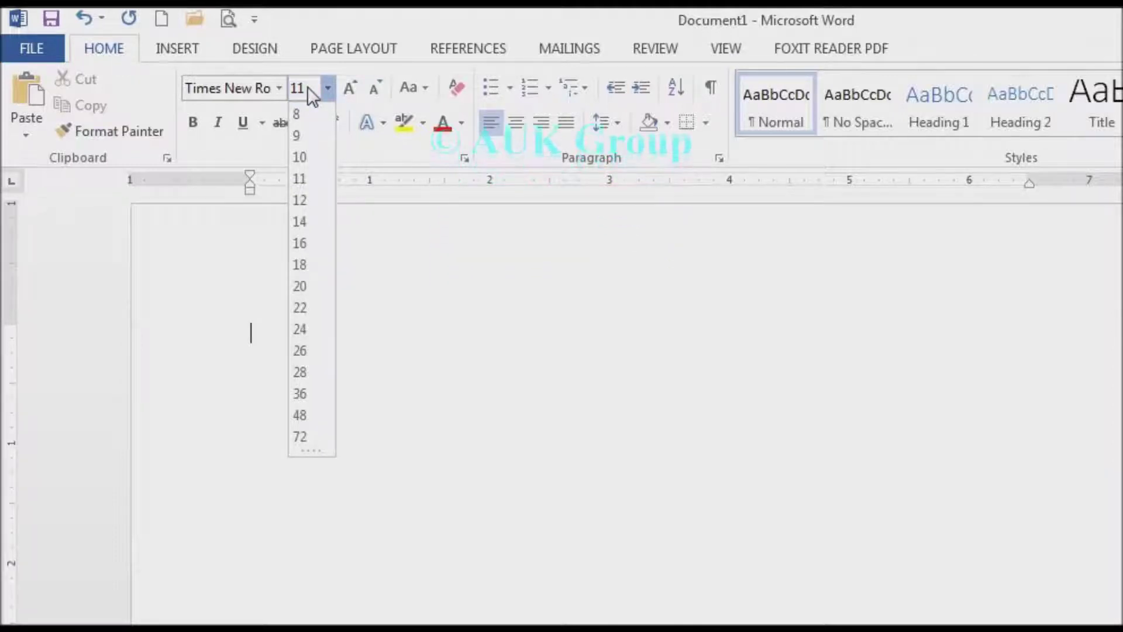
{"action": "left_click", "coordinate": [327, 87]}
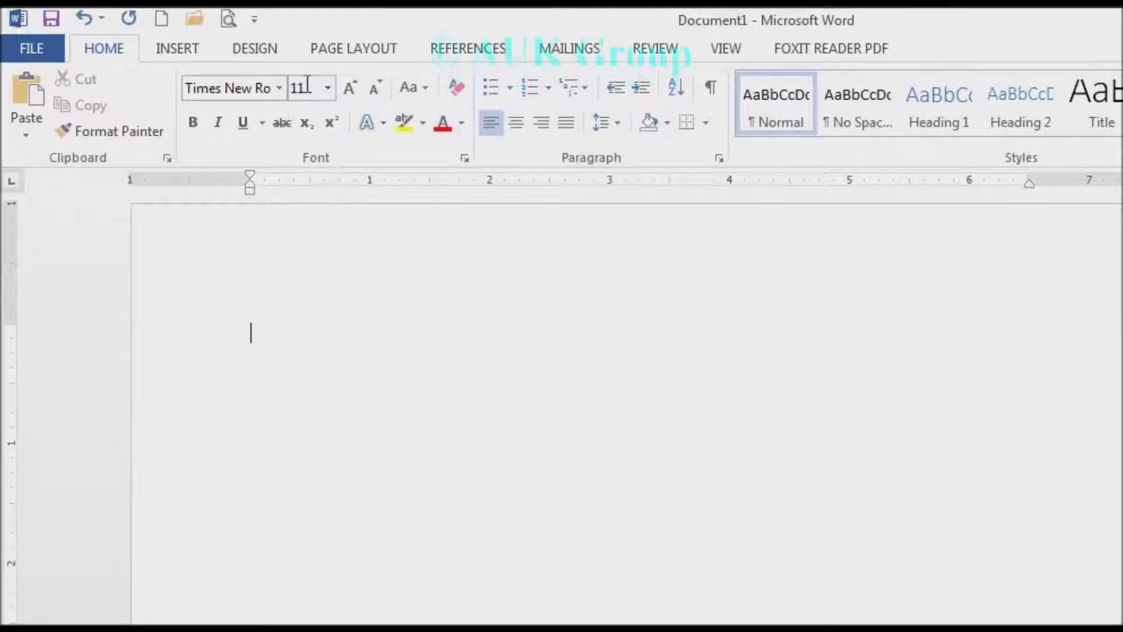
{"action": "left_click", "coordinate": [286, 85]}
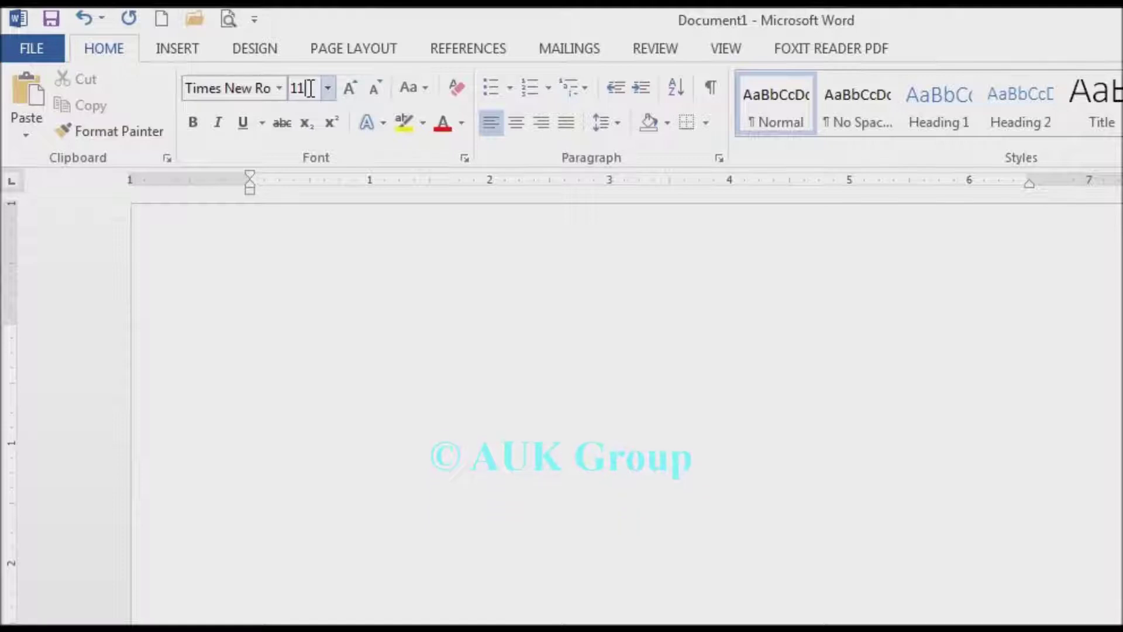
{"action": "key", "text": "BackSpace"}
{"action": "key", "text": "BackSpace"}
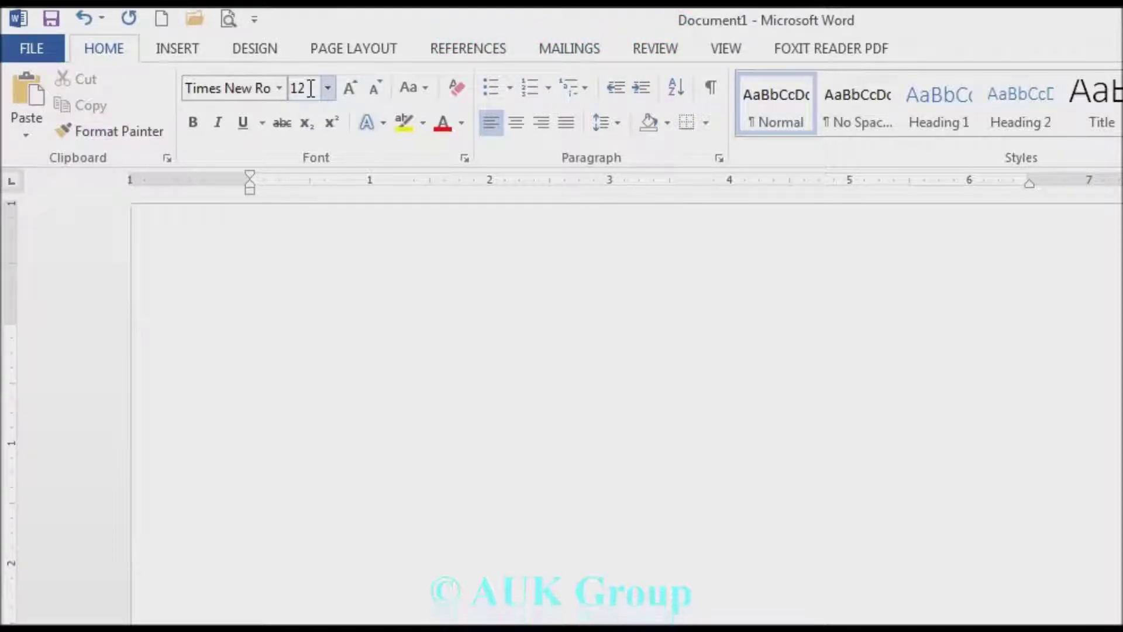
{"action": "key", "text": "BackSpace"}
{"action": "type", "text": "3"}
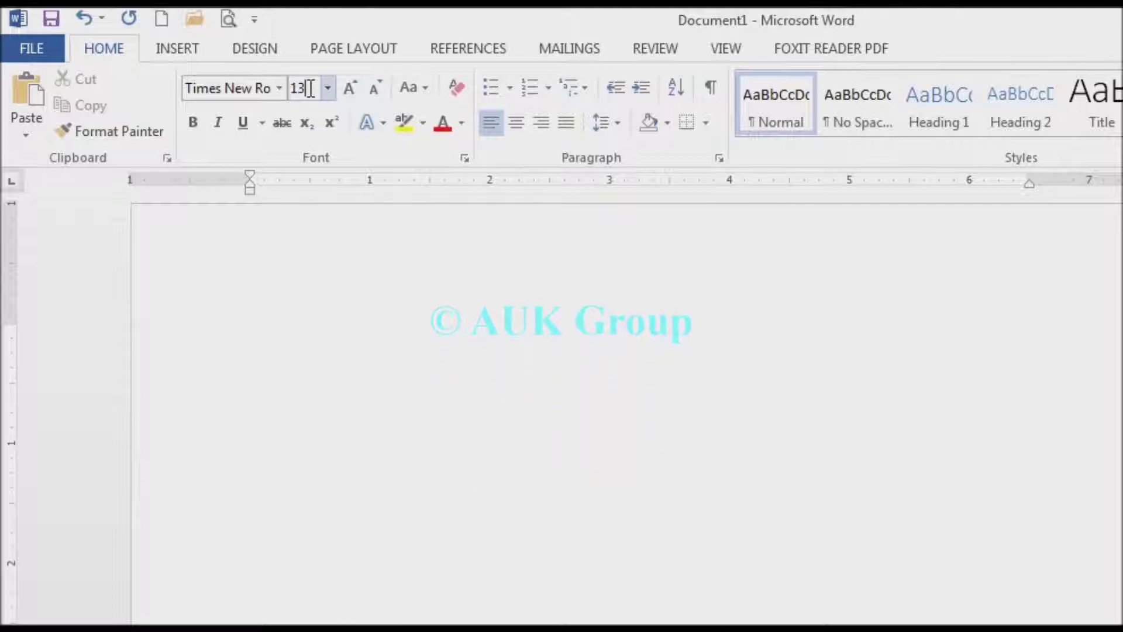
{"action": "key", "text": "BackSpace"}
{"action": "type", "text": "2"}
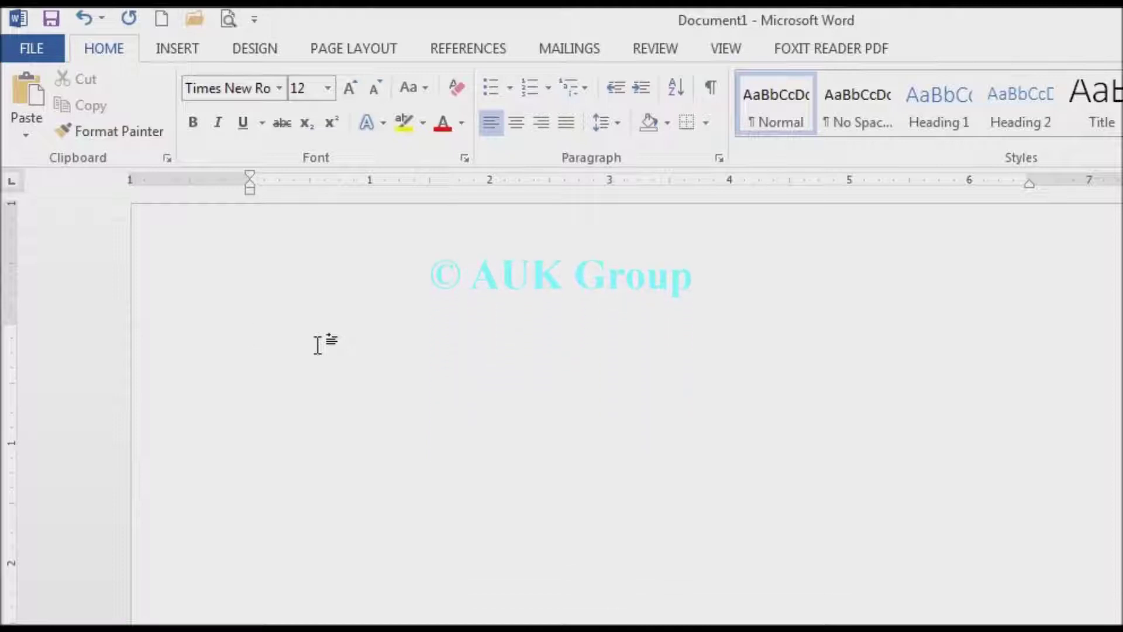
Step: Write "AUK Group" on the first line, then select the whole text and clear the selection
{"action": "type", "text": "AUK Group"}
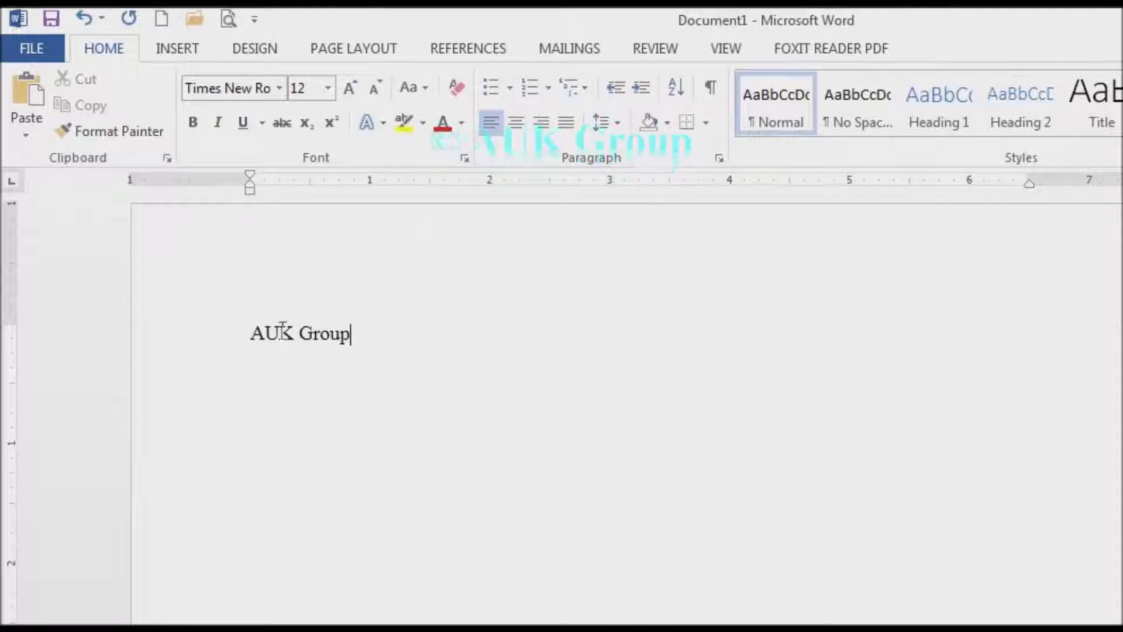
{"action": "left_click", "coordinate": [196, 120]}
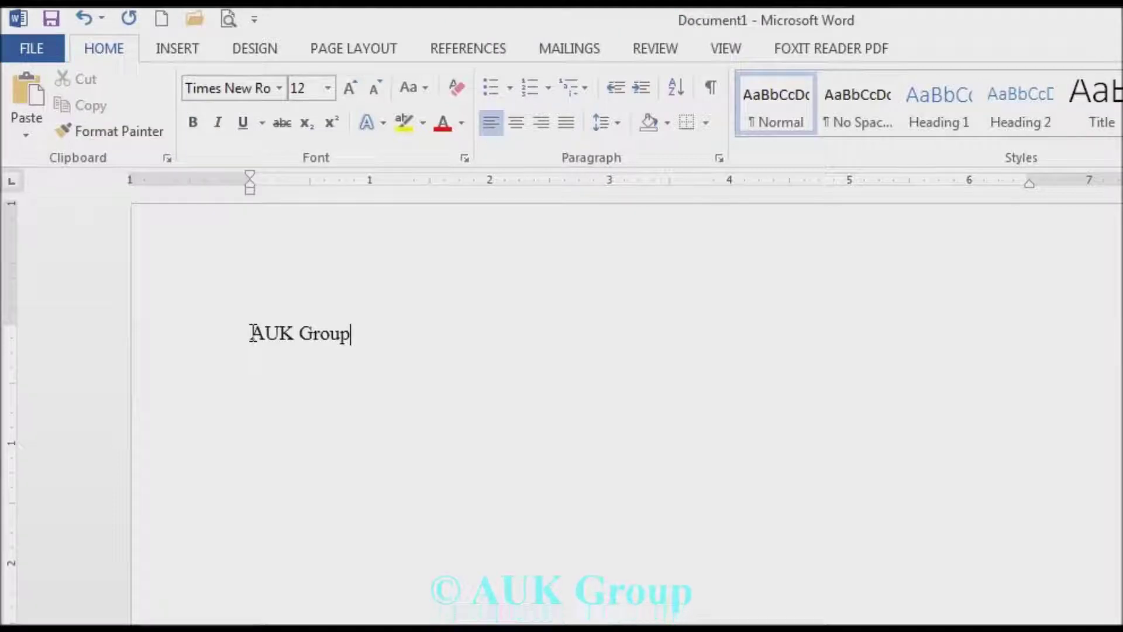
{"action": "left_click_drag", "start_coordinate": [250, 333], "coordinate": [333, 338]}
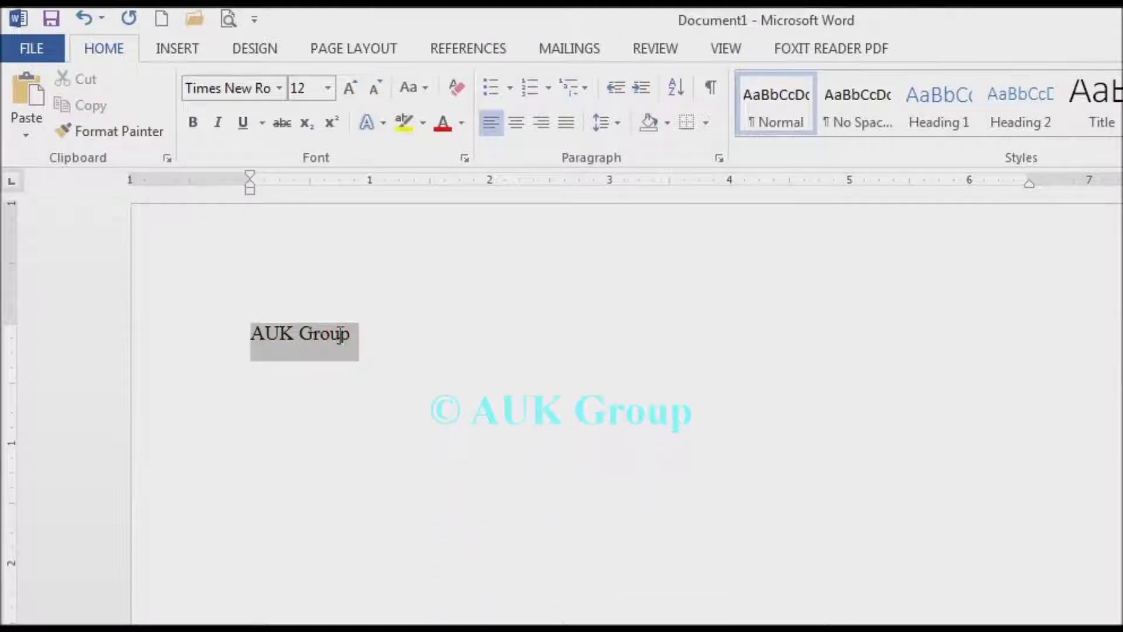
{"action": "left_click", "coordinate": [374, 346]}
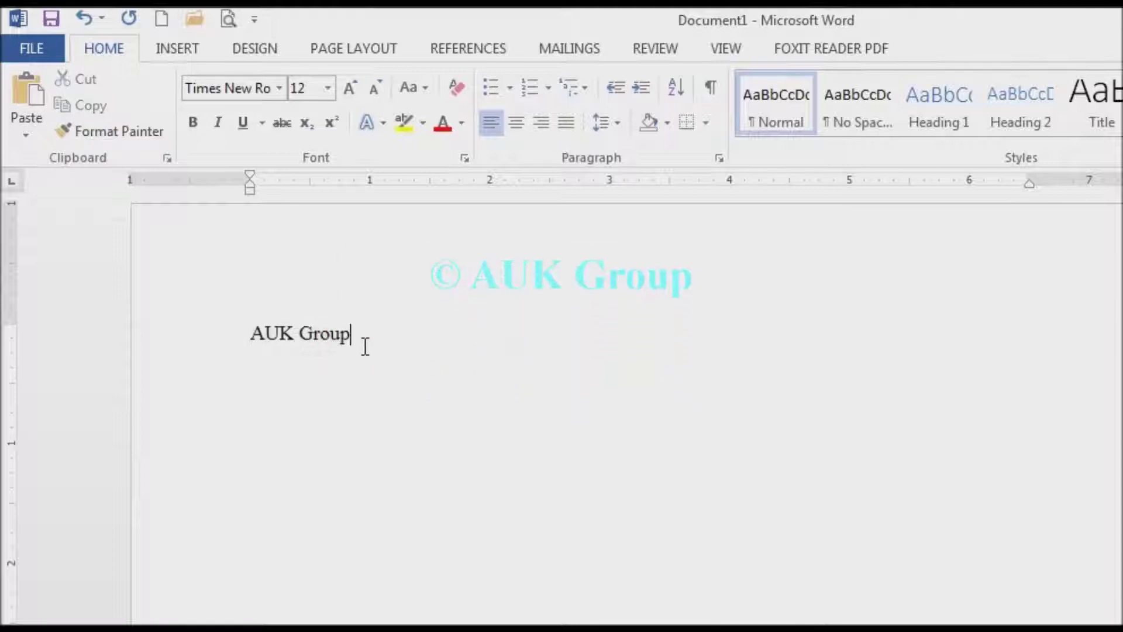
Step: Select only the word "AUK" in the first line and clear the selection, twice
{"action": "left_click", "coordinate": [251, 334]}
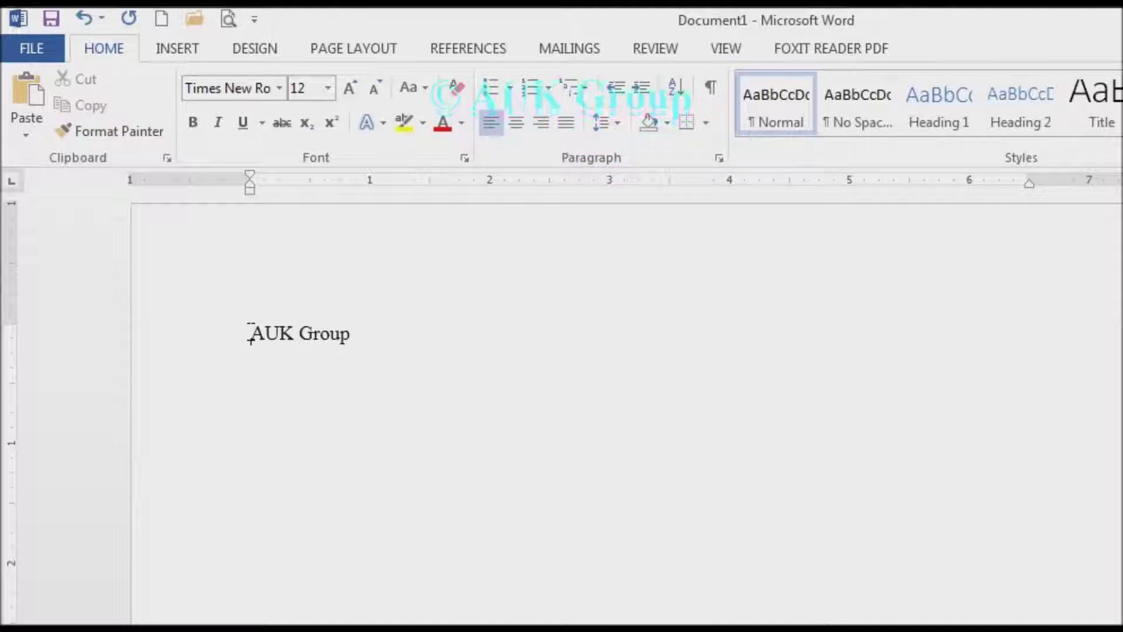
{"action": "left_click_drag", "start_coordinate": [253, 332], "coordinate": [295, 333]}
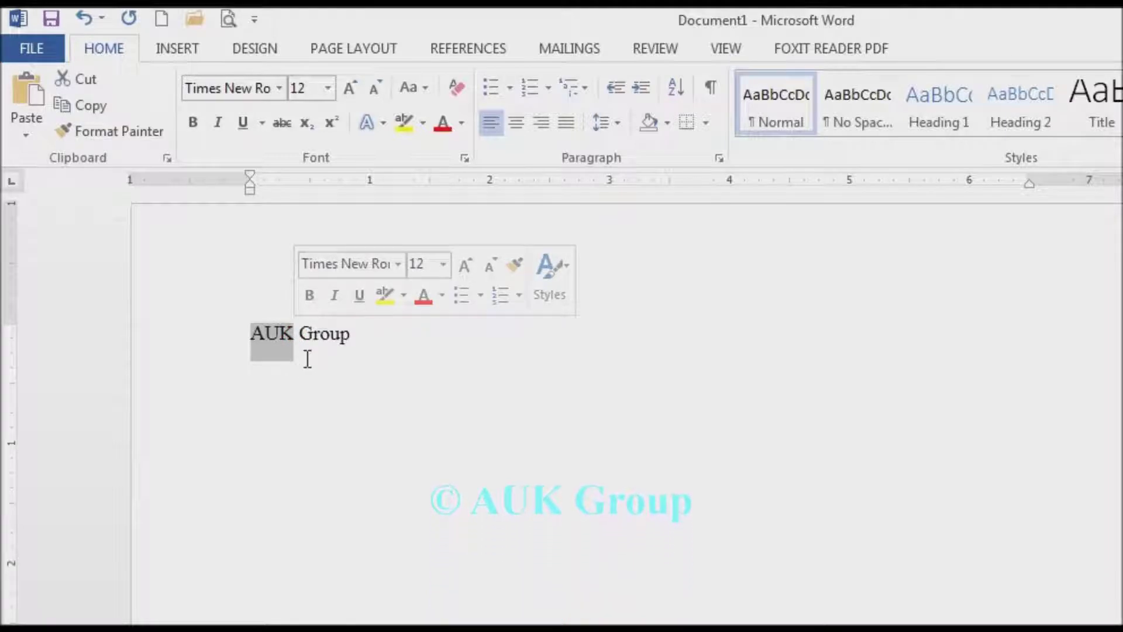
{"action": "left_click", "coordinate": [307, 359]}
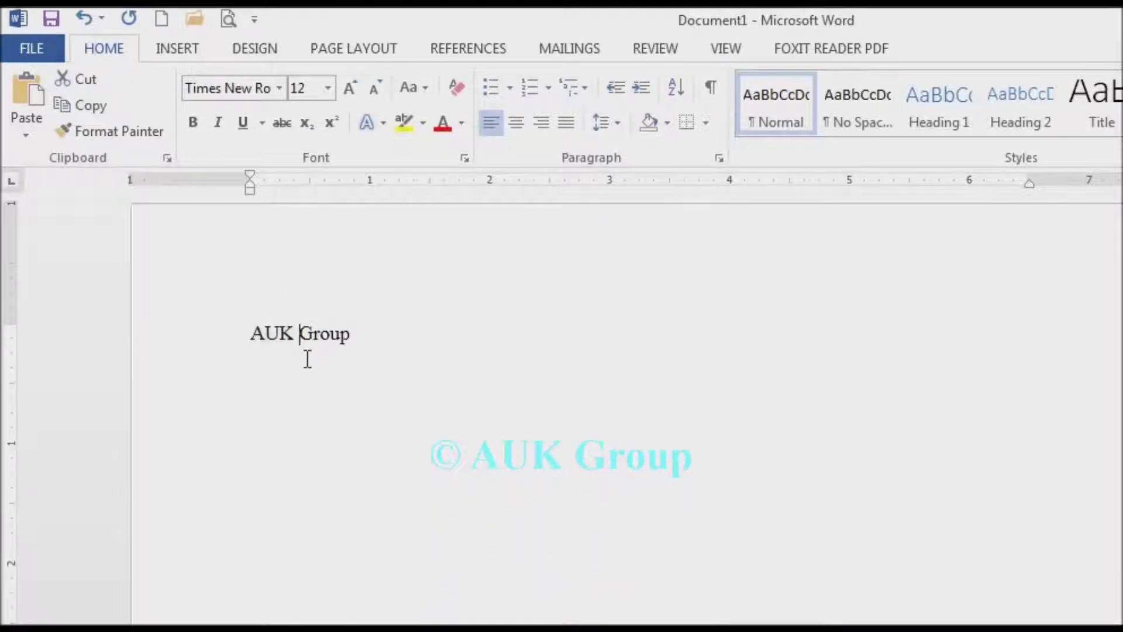
{"action": "left_click", "coordinate": [251, 332]}
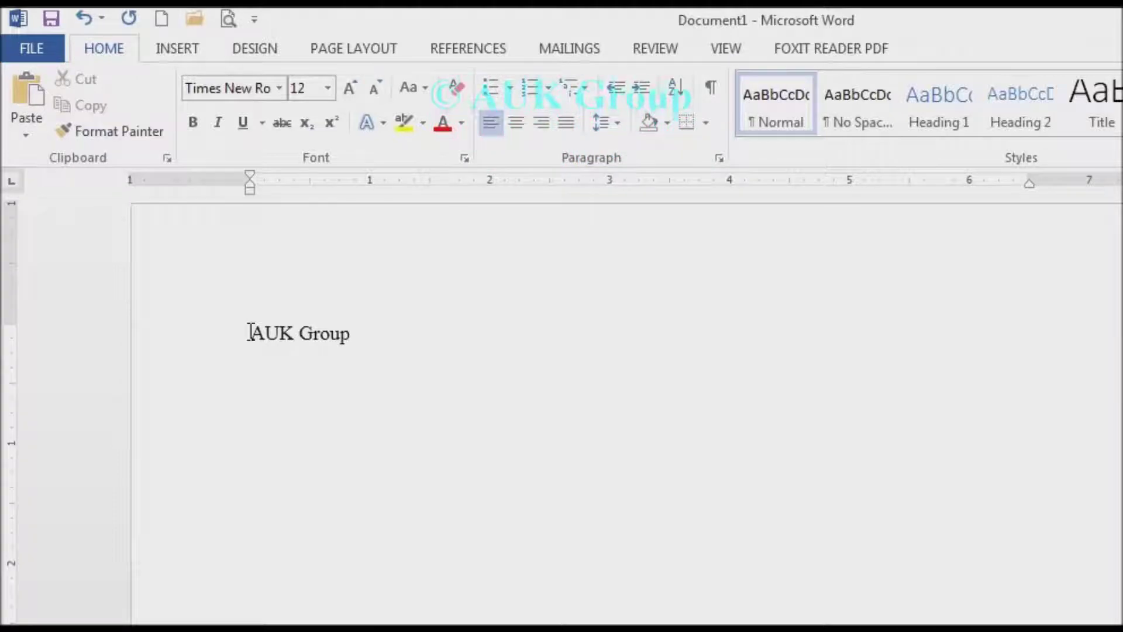
{"action": "left_click_drag", "start_coordinate": [248, 331], "coordinate": [248, 331]}
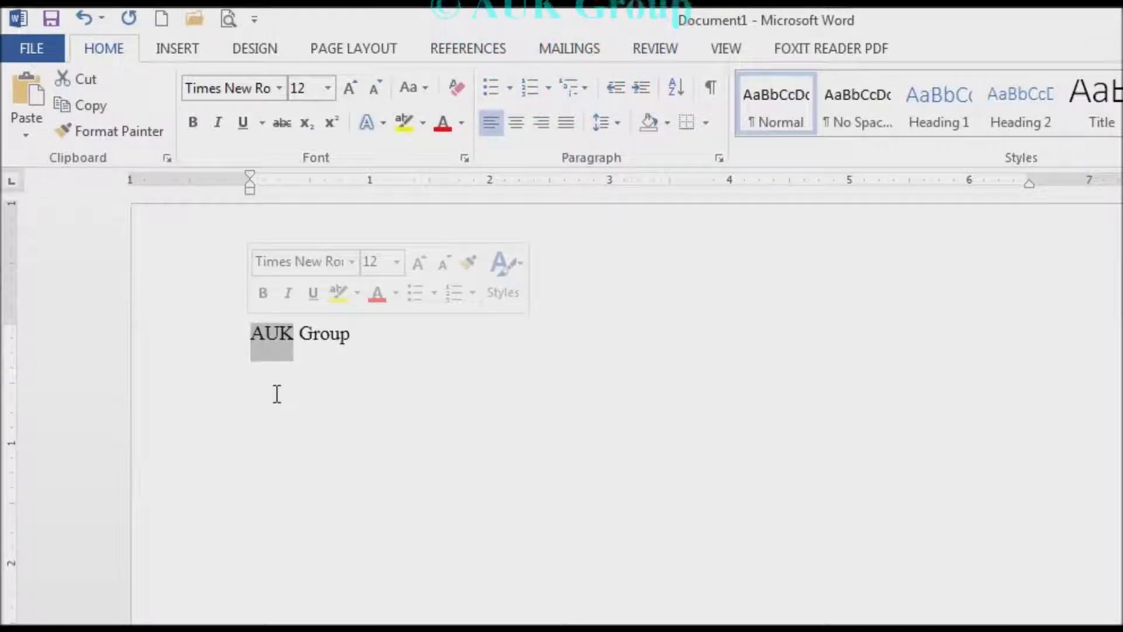
{"action": "left_click", "coordinate": [274, 391]}
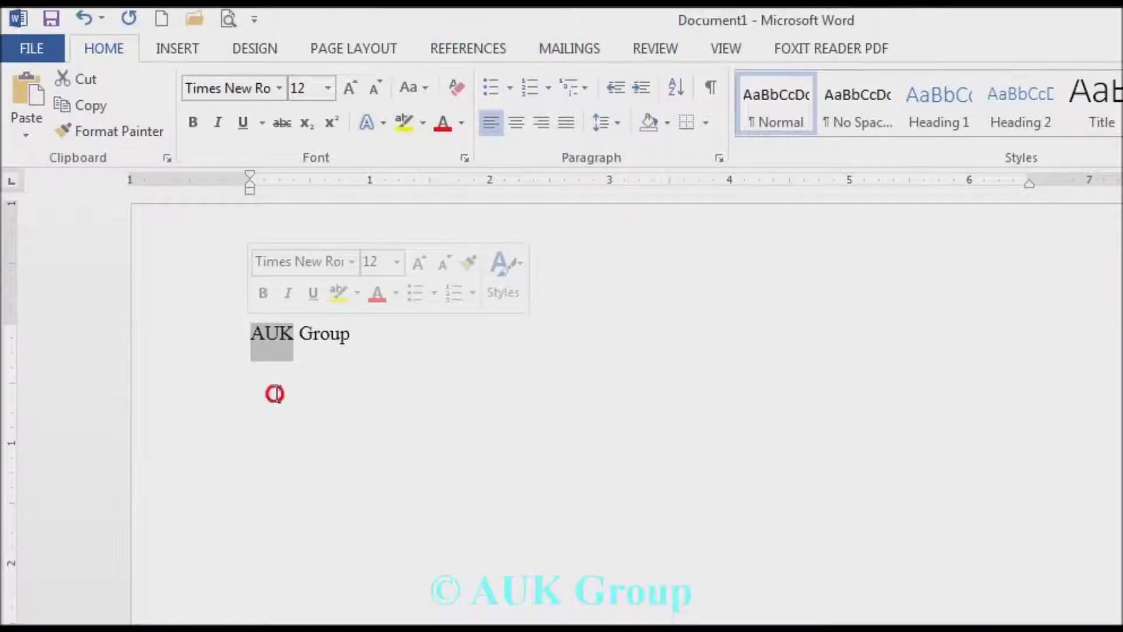
Step: Extend a selection character by character from the start of "AUK Group" through "AUK Gro"
{"action": "left_click", "coordinate": [249, 333]}
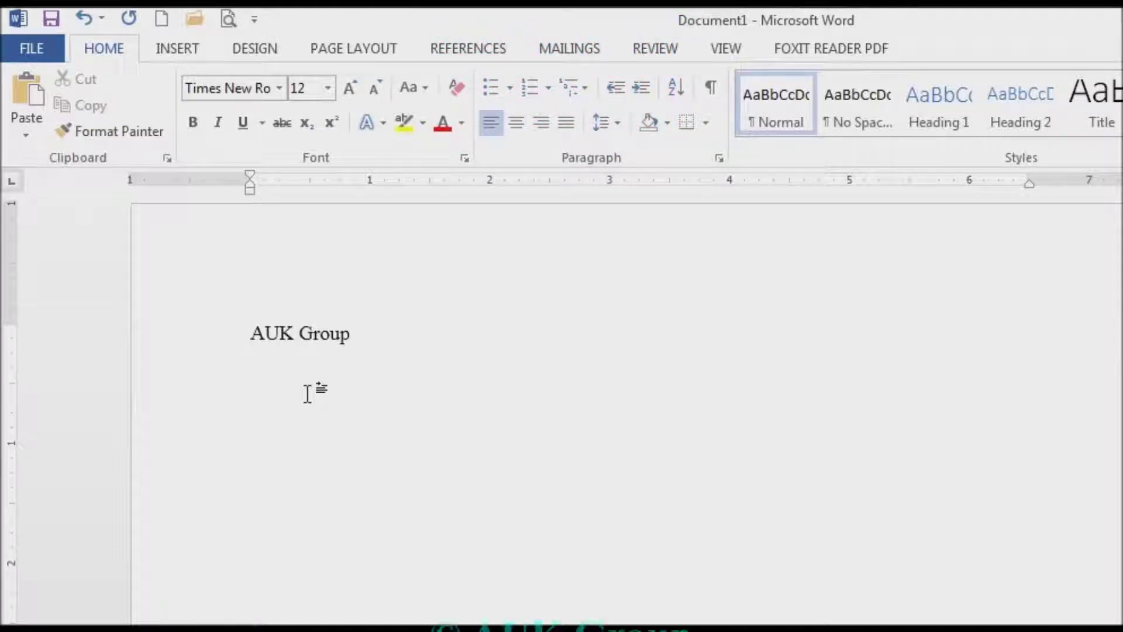
{"action": "key", "text": "shift+Right"}
{"action": "key", "text": "shift+Right"}
{"action": "key", "text": "shift+Right"}
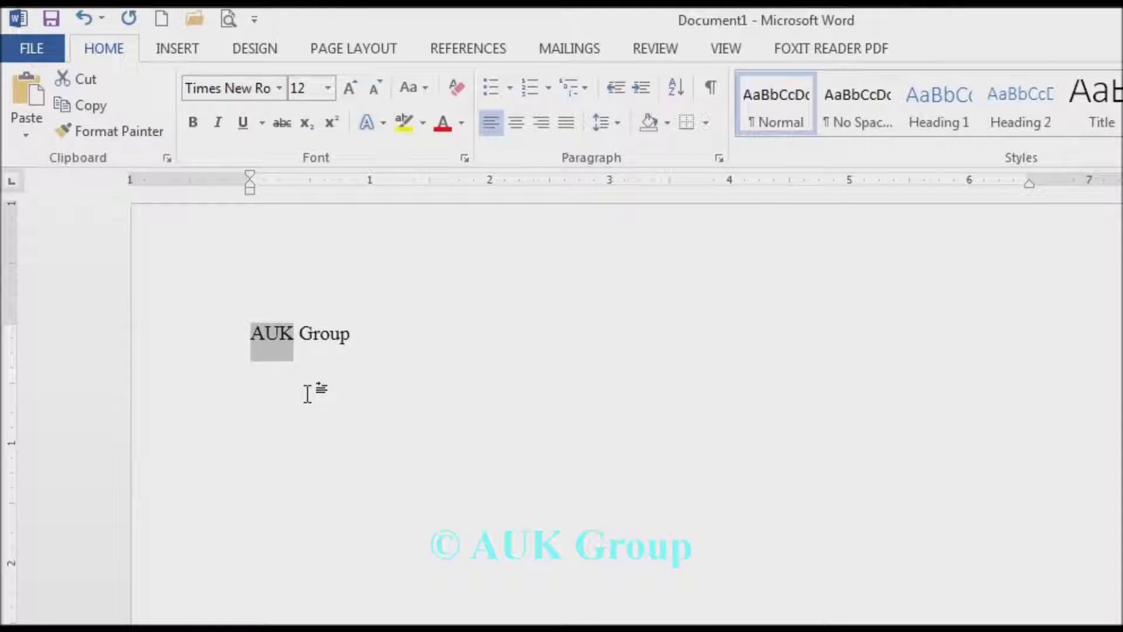
{"action": "key", "text": "shift+Right"}
{"action": "key", "text": "shift+Right"}
{"action": "key", "text": "shift+Right"}
{"action": "key", "text": "shift+Right"}
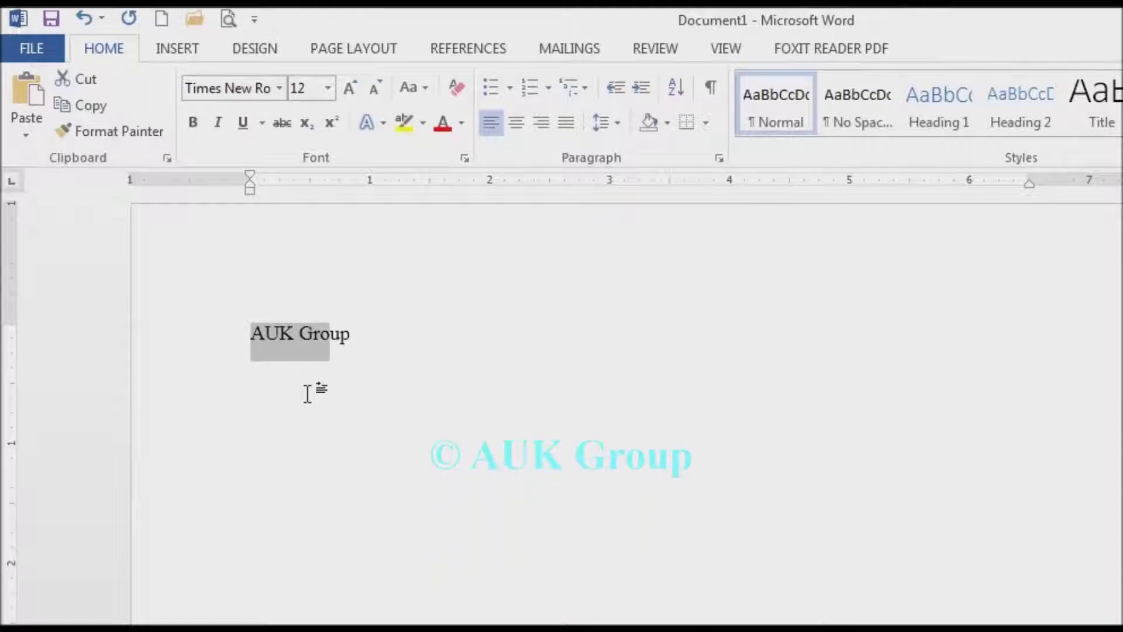
Step: Add three names below "AUK Group", each on its own line
{"action": "left_click", "coordinate": [356, 335]}
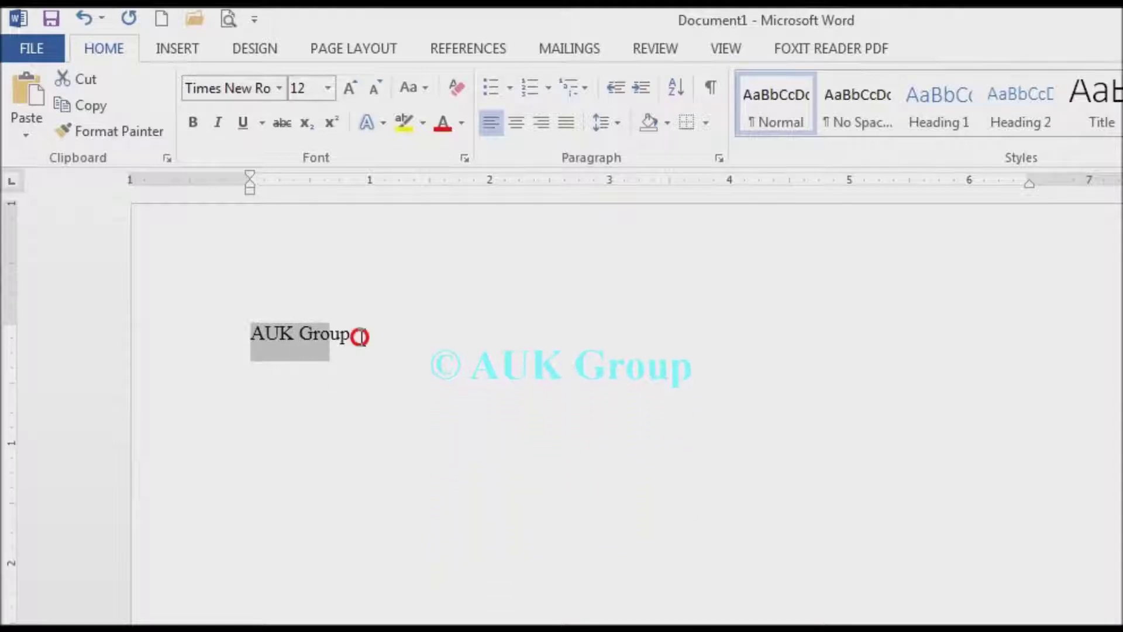
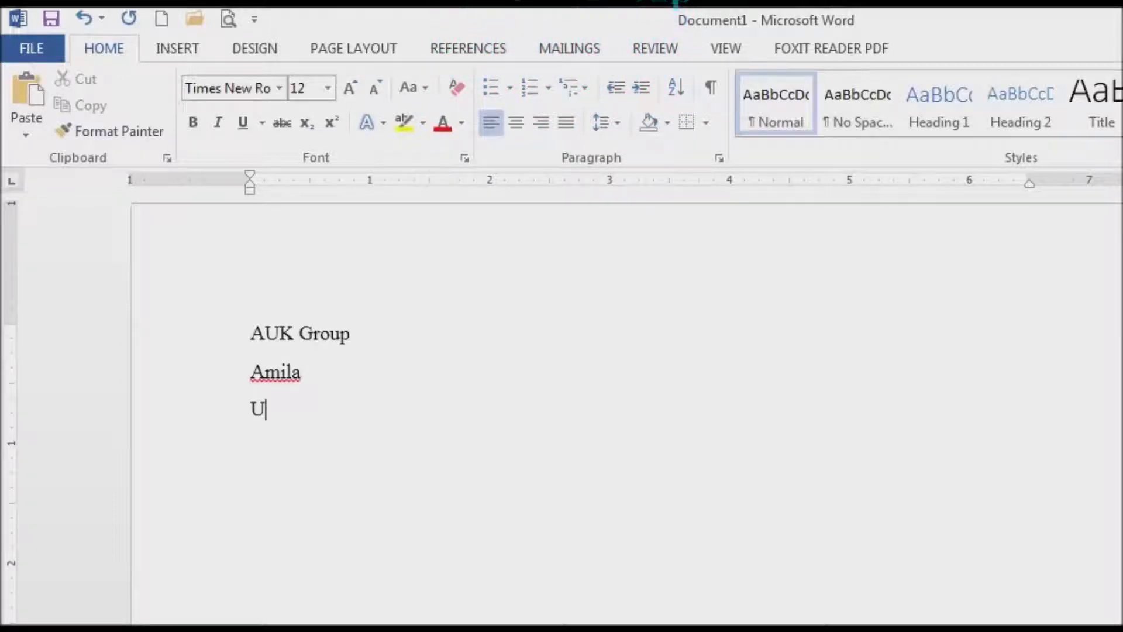
{"action": "key", "text": "Return"}
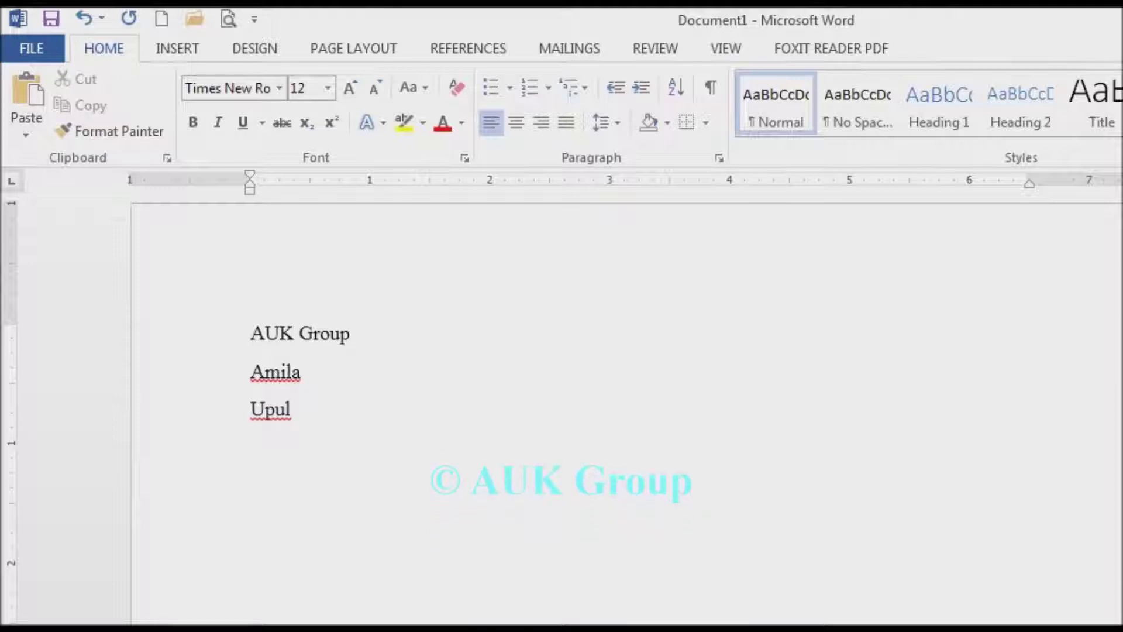
{"action": "type", "text": "Kumara"}
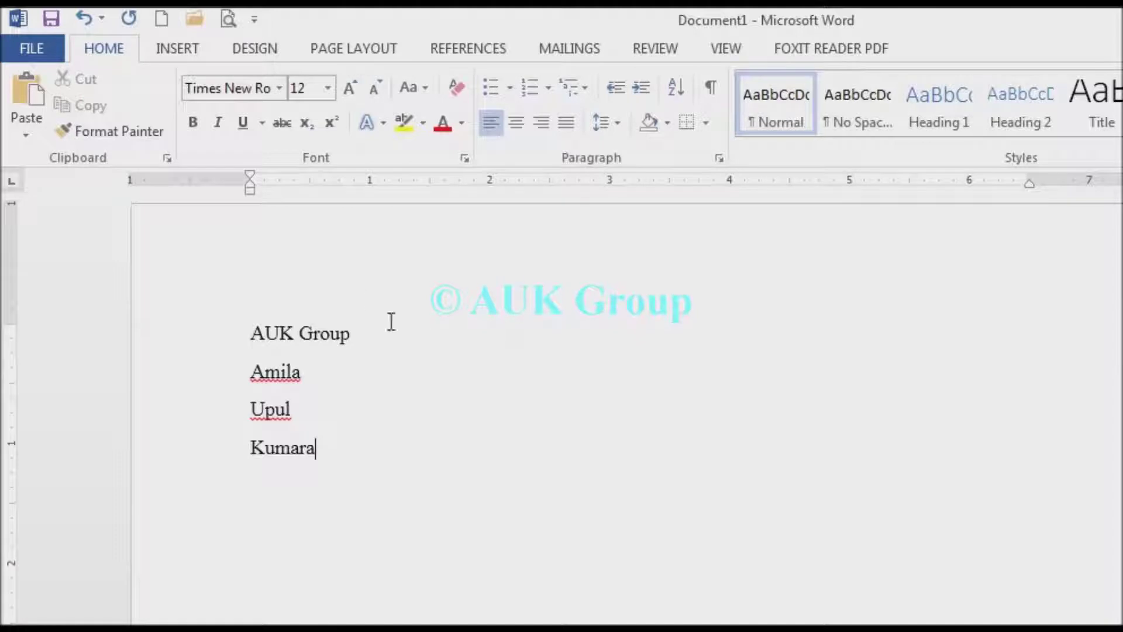
Step: Select all four lines of text line by line, starting before "AUK Group"
{"action": "left_click", "coordinate": [249, 335]}
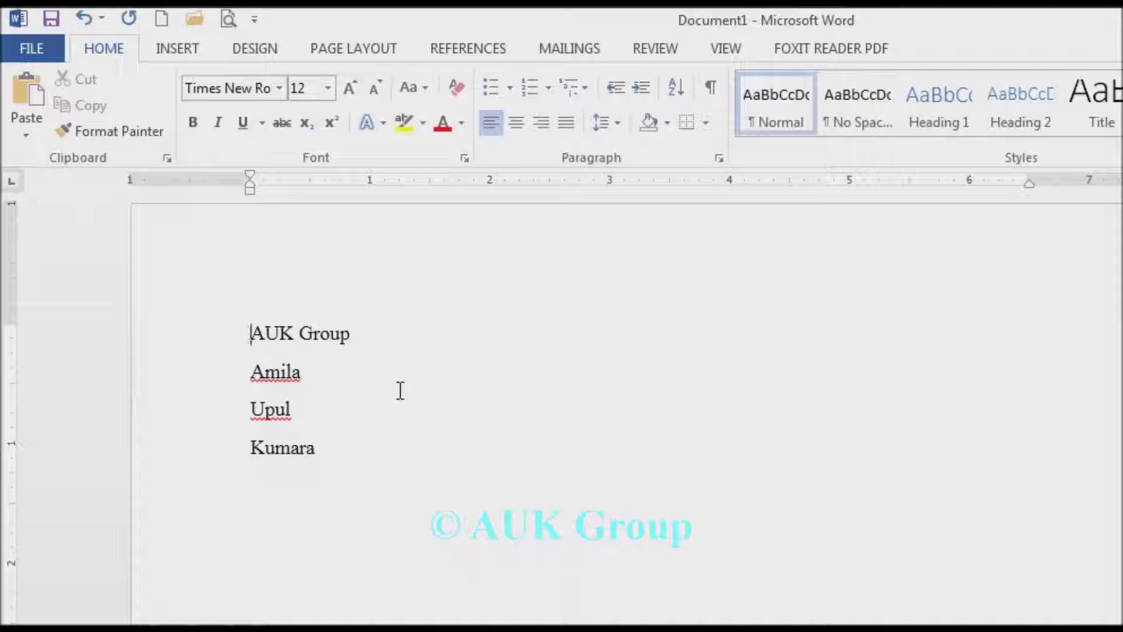
{"action": "key", "text": "shift+Down"}
{"action": "key", "text": "shift+Down"}
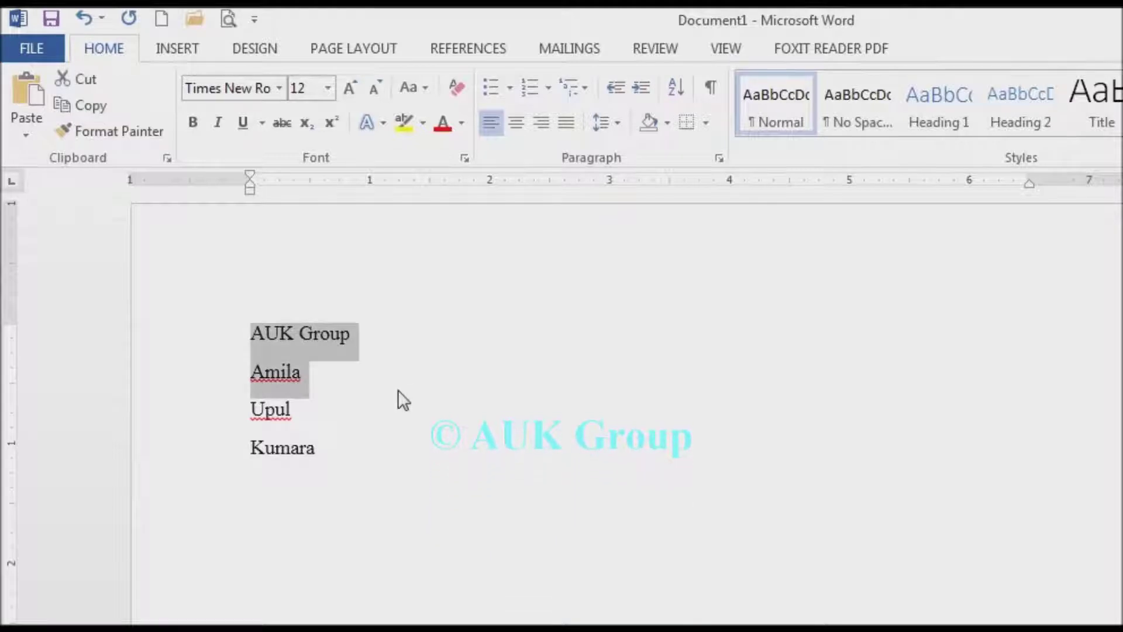
{"action": "key", "text": "shift+Down"}
{"action": "key", "text": "shift+Down"}
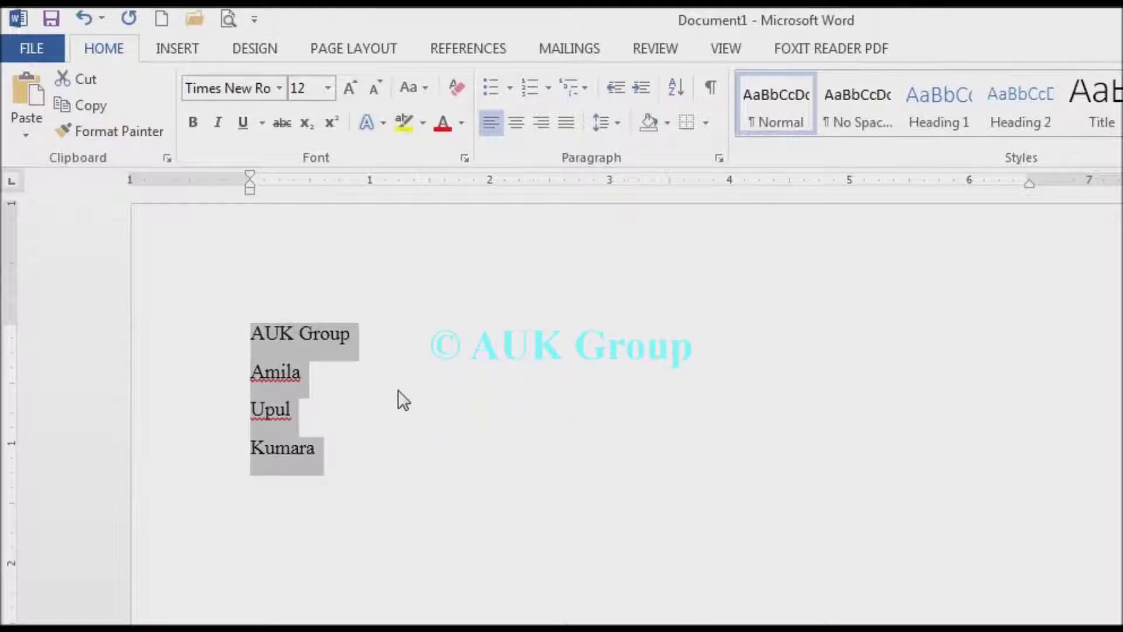
Step: Reduce the four-line selection so that it covers only the whole "AUK Group" line
{"action": "key", "text": "shift+Up"}
{"action": "key", "text": "shift+Up"}
{"action": "key", "text": "shift+Up"}
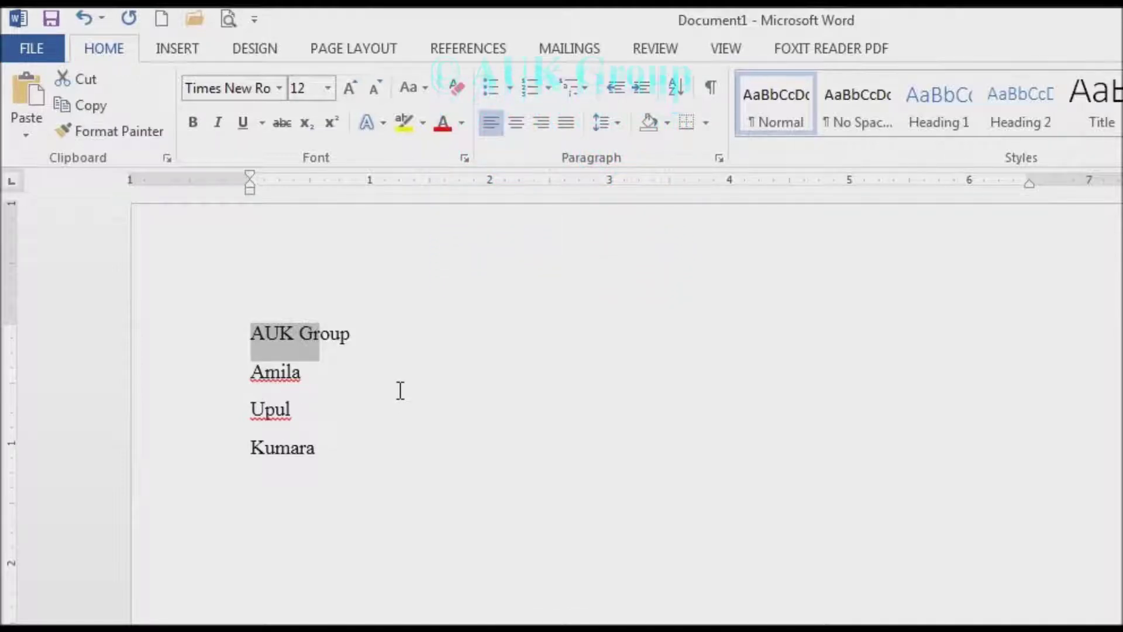
{"action": "key", "text": "shift+Right"}
{"action": "key", "text": "shift+Right"}
{"action": "key", "text": "shift+Right"}
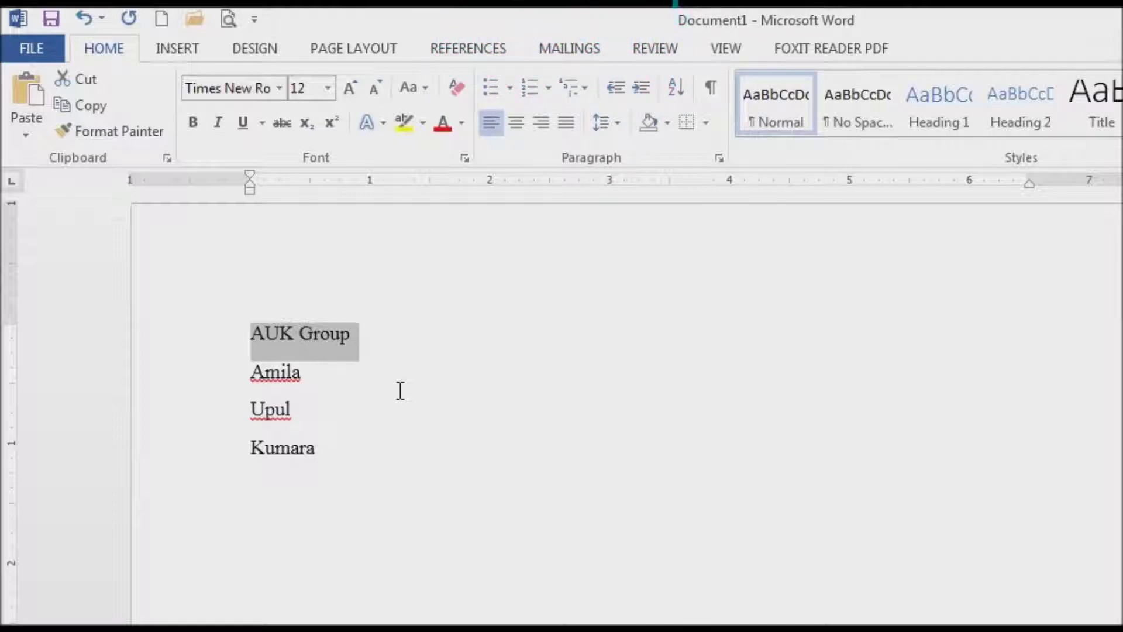
Step: Extend the selection character by character from the "AUK Group" line through the second line to the first letter of the third line
{"action": "key", "text": "shift+Right"}
{"action": "key", "text": "shift+Right"}
{"action": "key", "text": "shift+Right"}
{"action": "key", "text": "shift+Right"}
{"action": "key", "text": "shift+Right"}
{"action": "key", "text": "shift+Right"}
{"action": "key", "text": "shift+Right"}
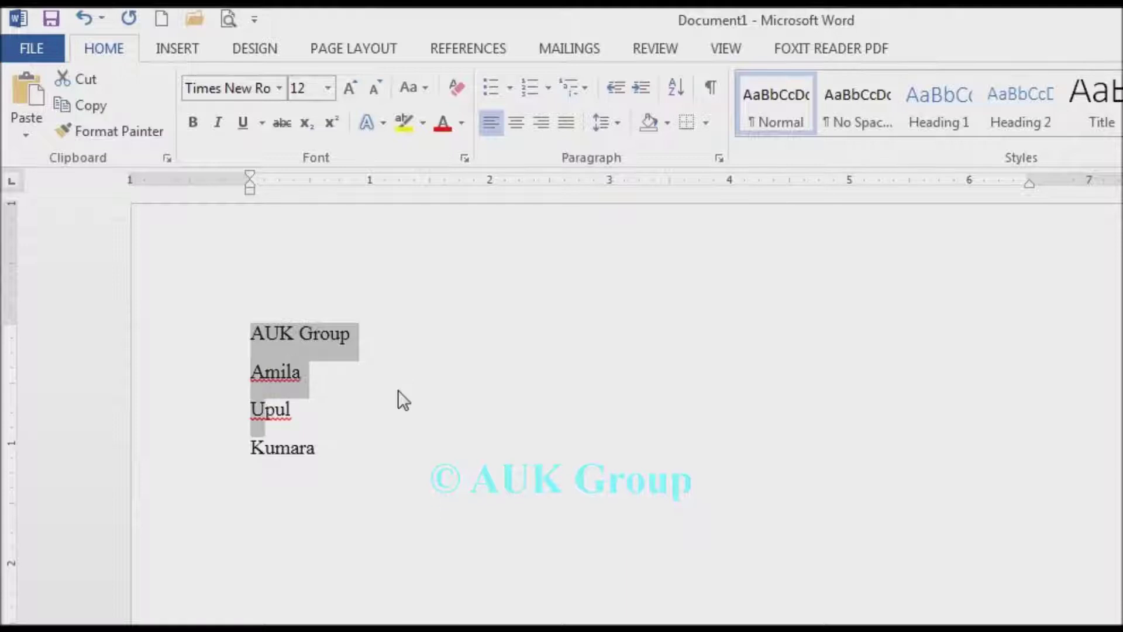
Step: Reduce the selection character by character to the "AUK Group" line only and make that line bold
{"action": "key", "text": "shift+Left"}
{"action": "key", "text": "shift+Left"}
{"action": "key", "text": "shift+Left"}
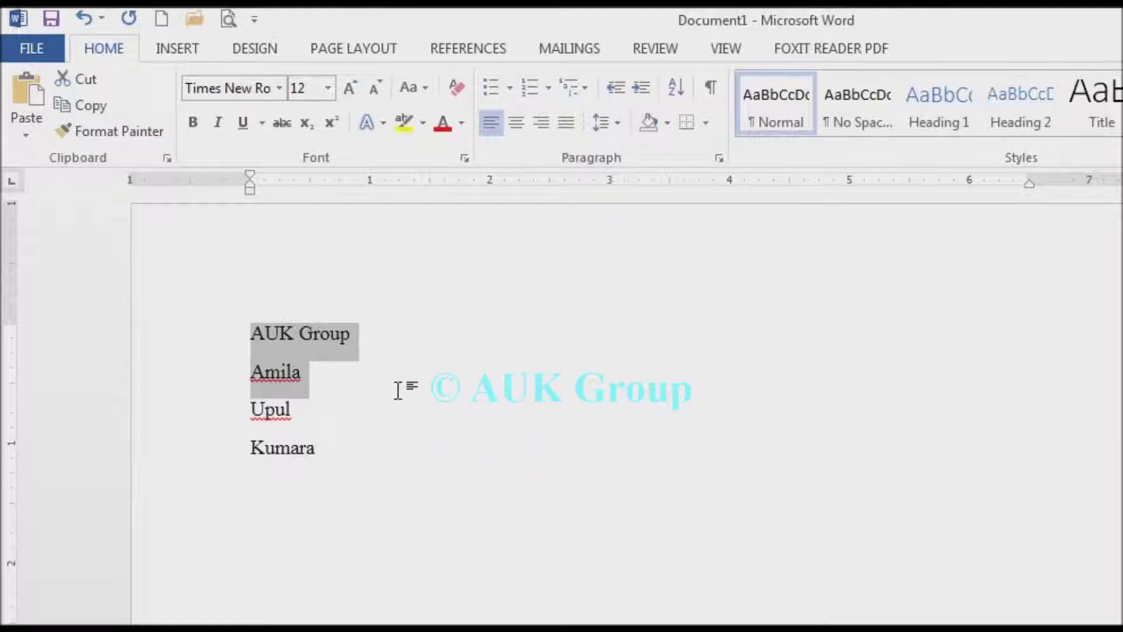
{"action": "key", "text": "shift+Left"}
{"action": "key", "text": "shift+Left"}
{"action": "key", "text": "shift+Left"}
{"action": "key", "text": "shift+Left"}
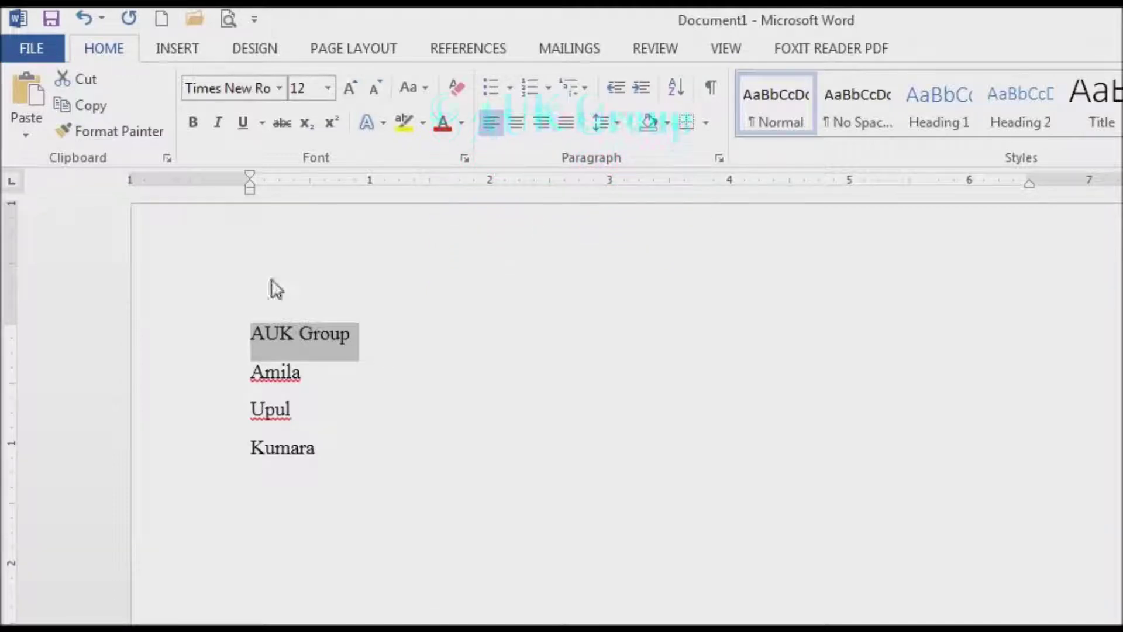
{"action": "left_click", "coordinate": [194, 124]}
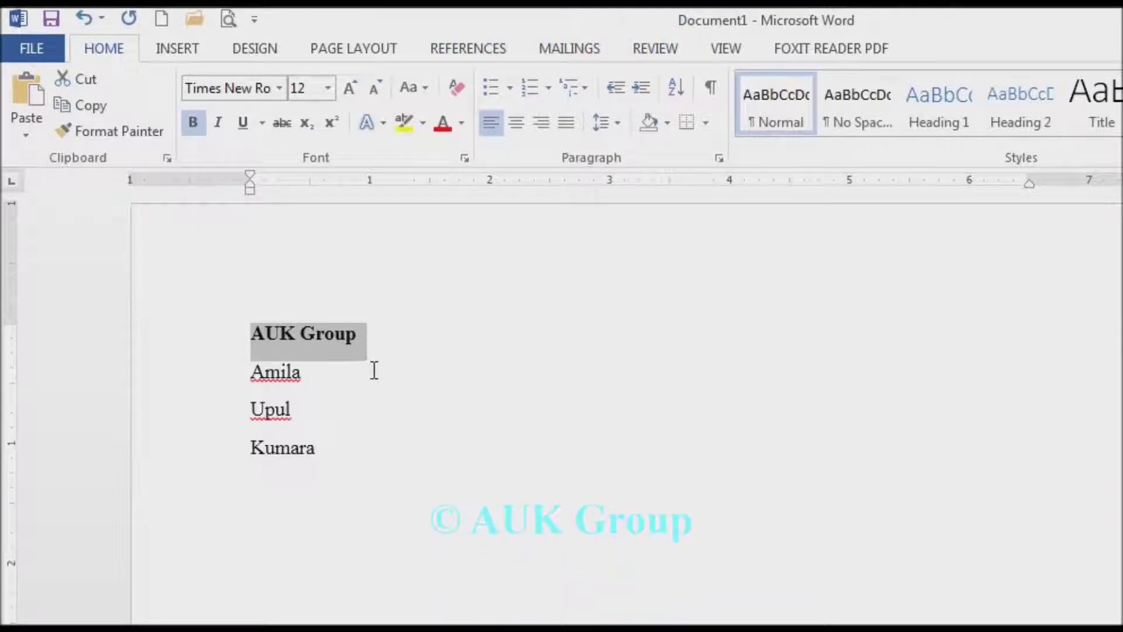
Step: Italicize the name on the second line, directly below "AUK Group", and clear the selection
{"action": "left_click", "coordinate": [315, 373]}
{"action": "left_click_drag", "start_coordinate": [315, 373], "coordinate": [248, 375]}
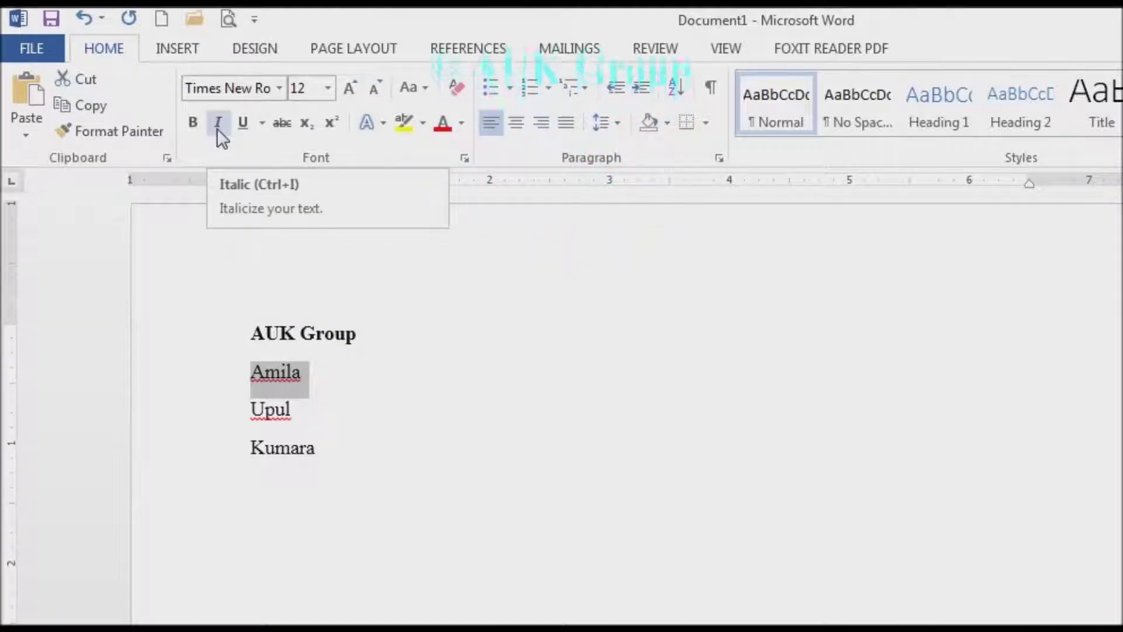
{"action": "left_click", "coordinate": [217, 130]}
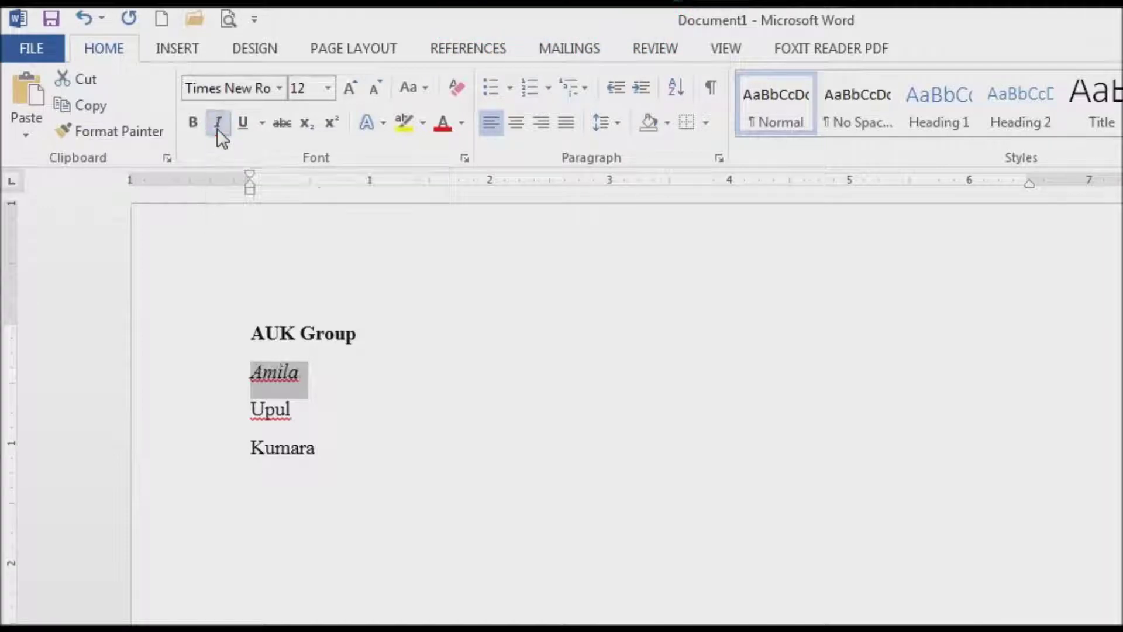
{"action": "left_click", "coordinate": [328, 389]}
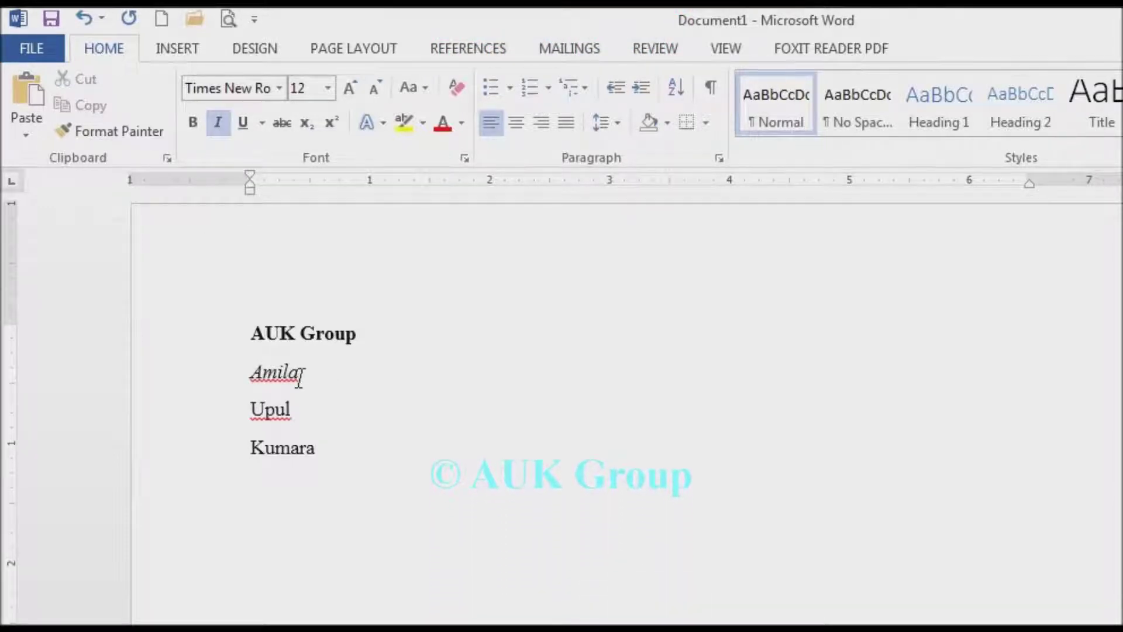
Step: Underline the name on the third line and clear the selection
{"action": "left_click_drag", "start_coordinate": [293, 406], "coordinate": [245, 408]}
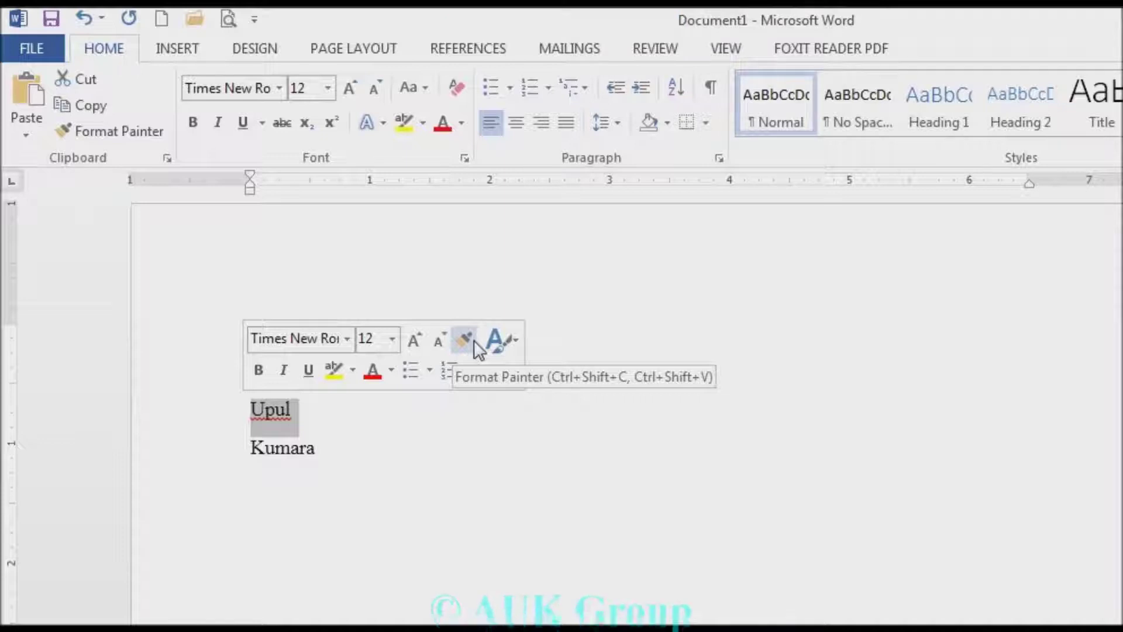
{"action": "left_click", "coordinate": [407, 414]}
{"action": "left_click_drag", "start_coordinate": [306, 416], "coordinate": [243, 416]}
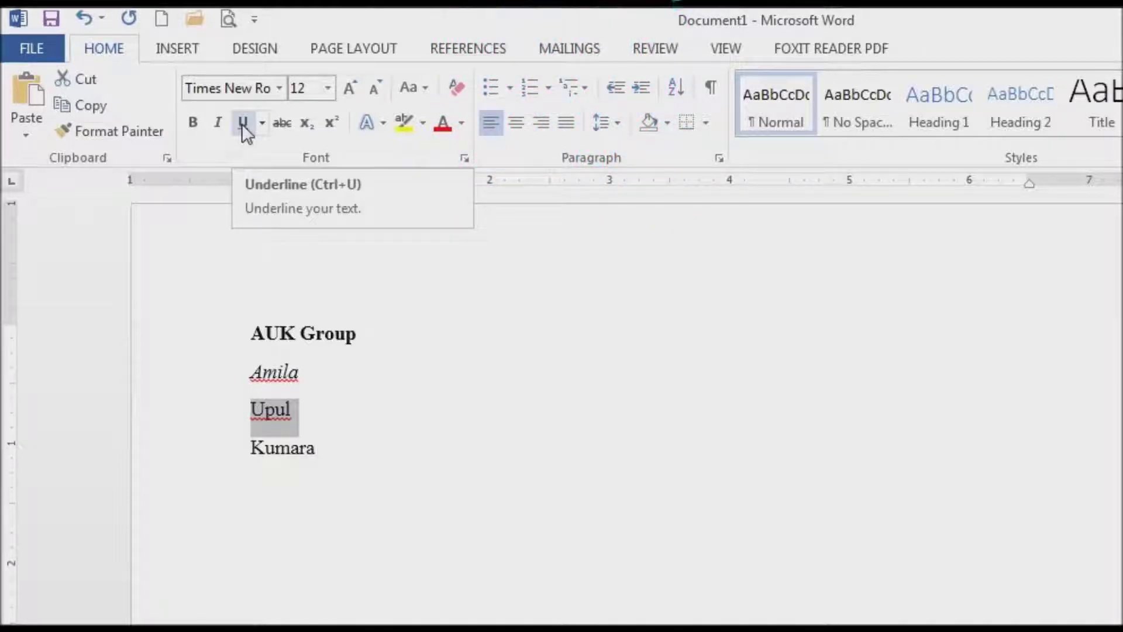
{"action": "left_click", "coordinate": [242, 123]}
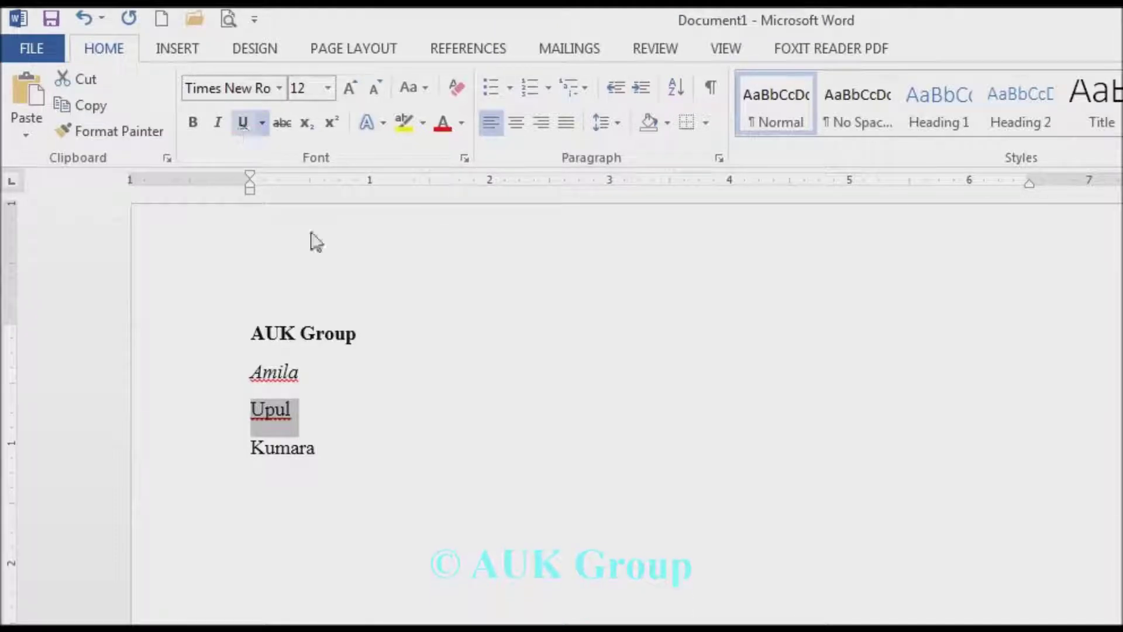
{"action": "left_click", "coordinate": [326, 429]}
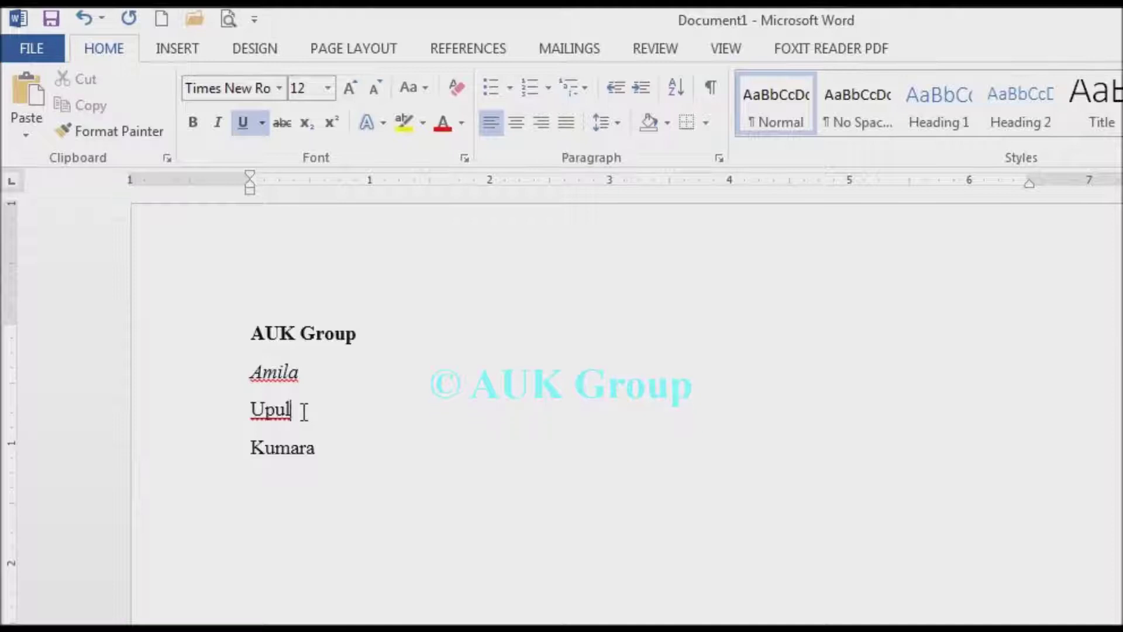
Step: Reselect the name on the third line to check its underline formatting
{"action": "left_click", "coordinate": [253, 411]}
{"action": "left_click_drag", "start_coordinate": [253, 410], "coordinate": [291, 411]}
{"action": "left_click", "coordinate": [291, 373]}
{"action": "left_click", "coordinate": [363, 446]}
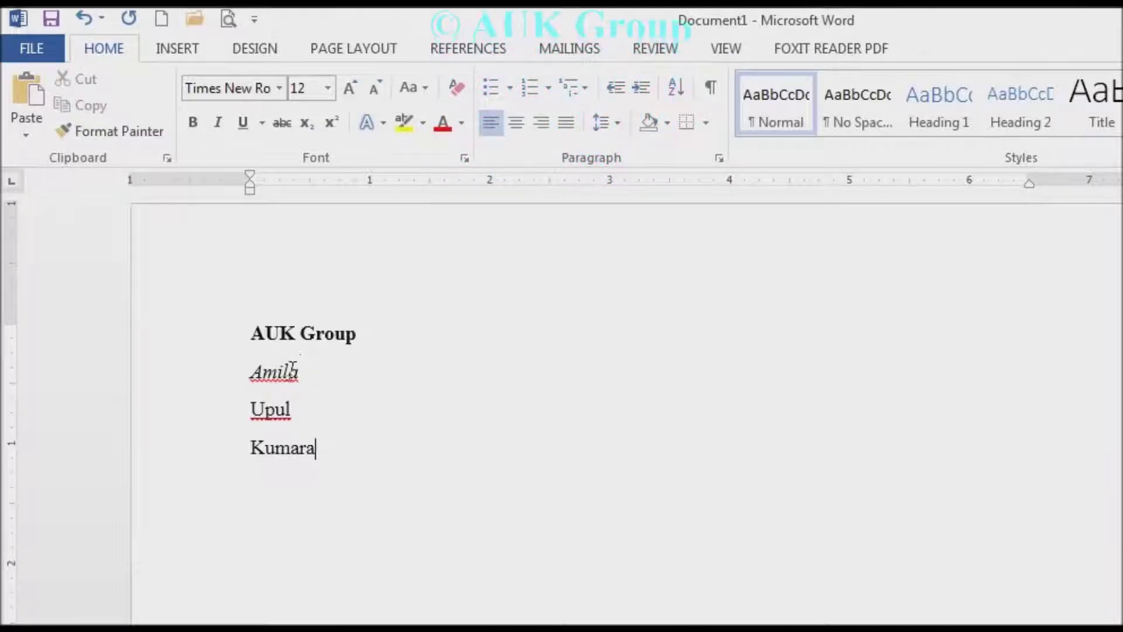
{"action": "left_click", "coordinate": [298, 414]}
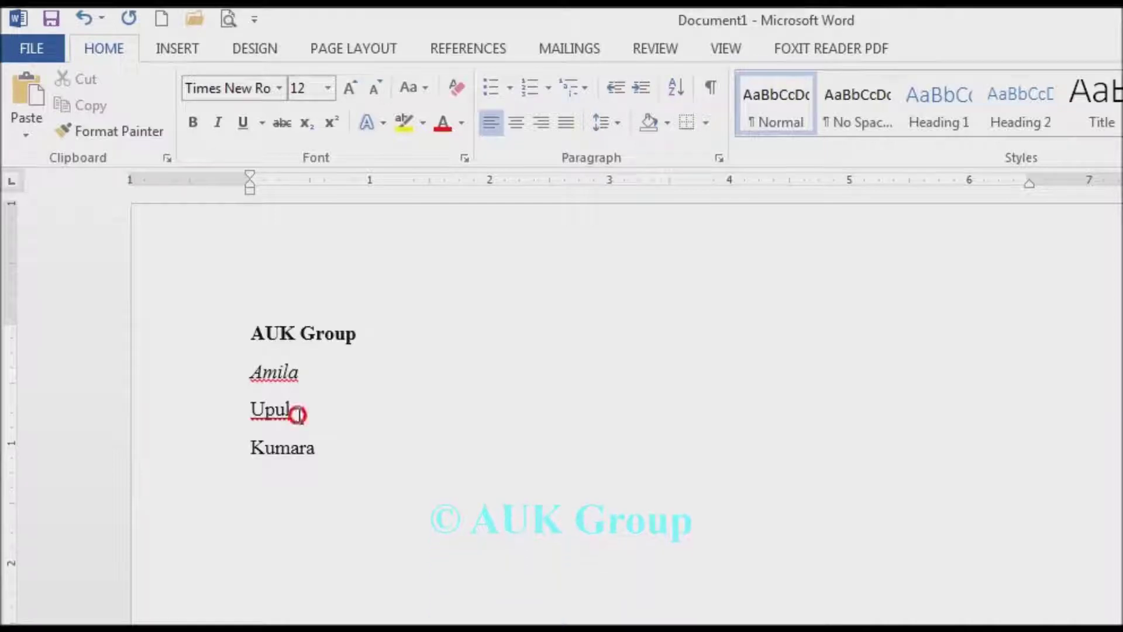
{"action": "left_click_drag", "start_coordinate": [298, 415], "coordinate": [250, 415]}
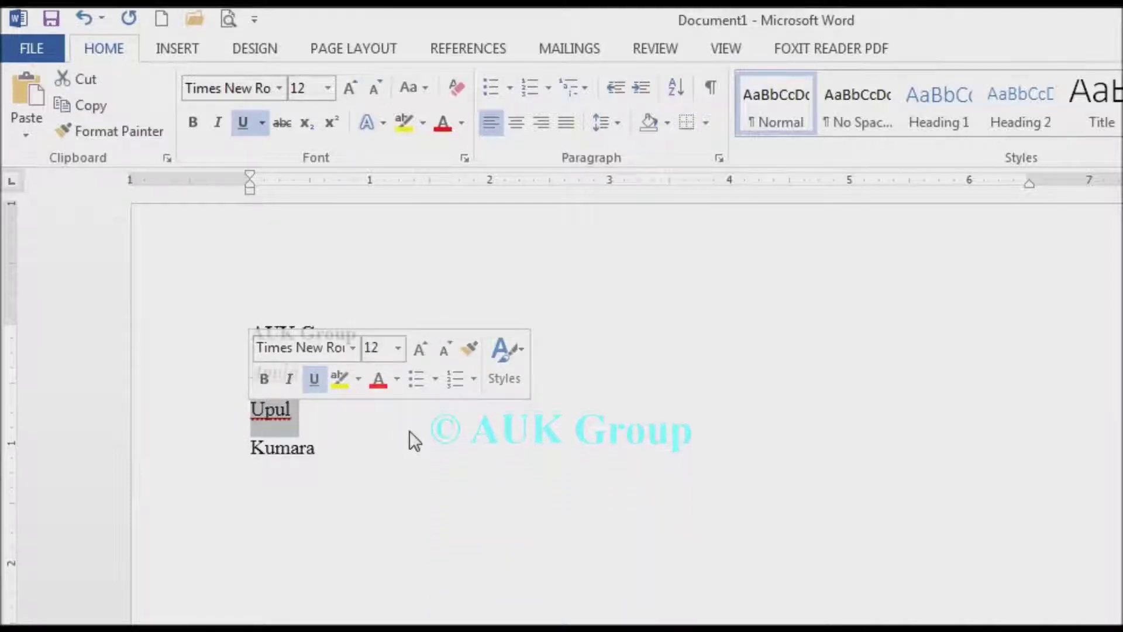
Step: Add the word "Start" on a new line below the last name and underline it
{"action": "left_click", "coordinate": [360, 439]}
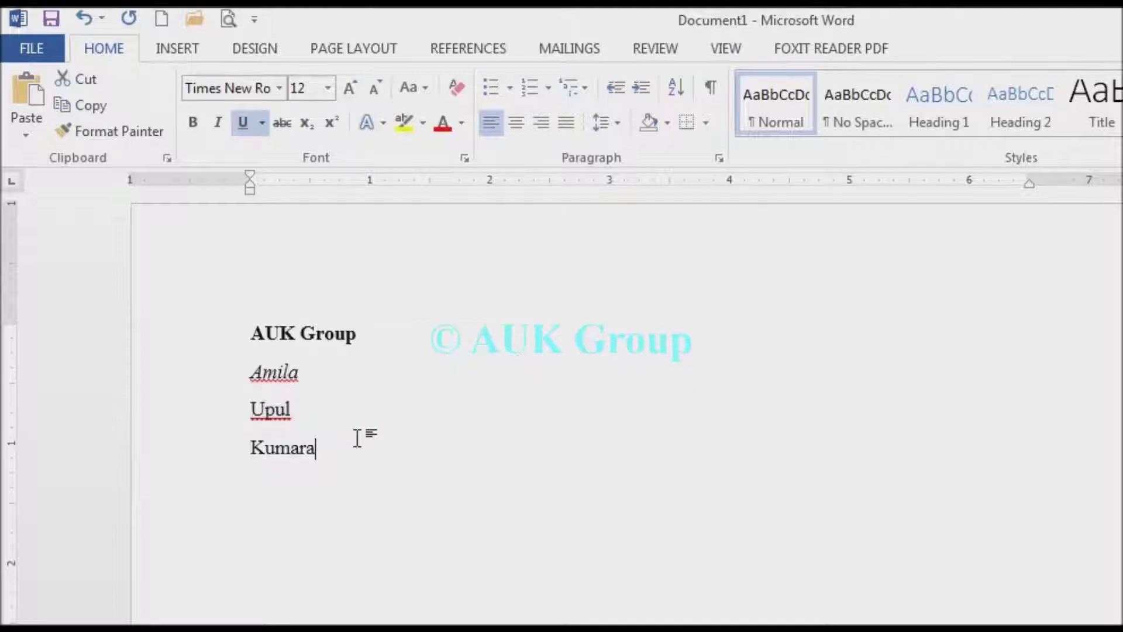
{"action": "key", "text": "Return"}
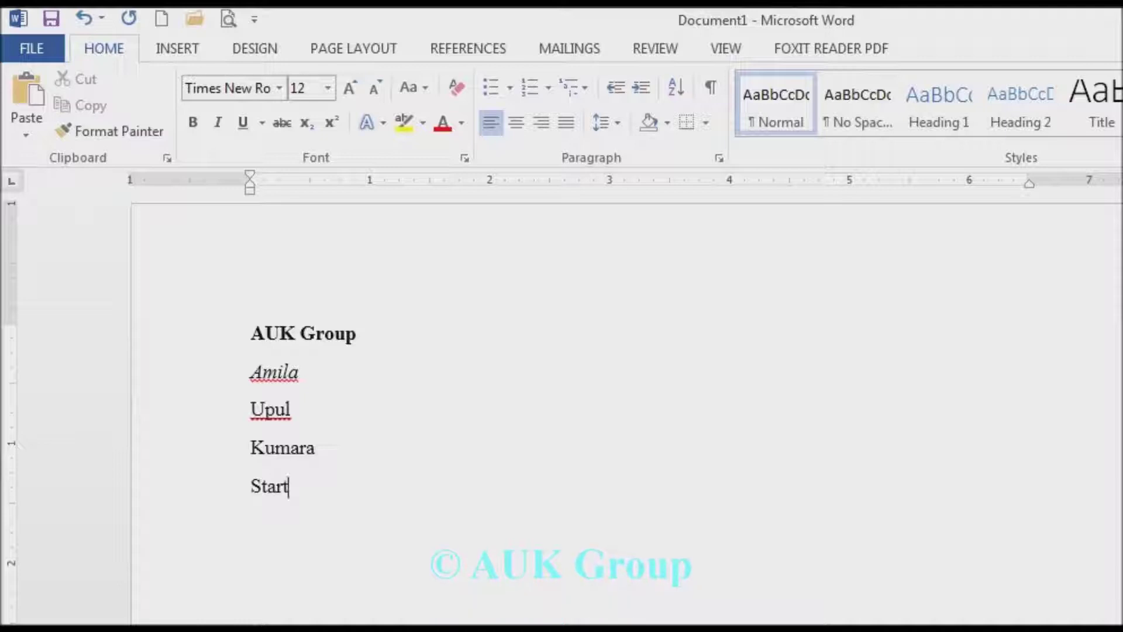
{"action": "key", "text": "Return"}
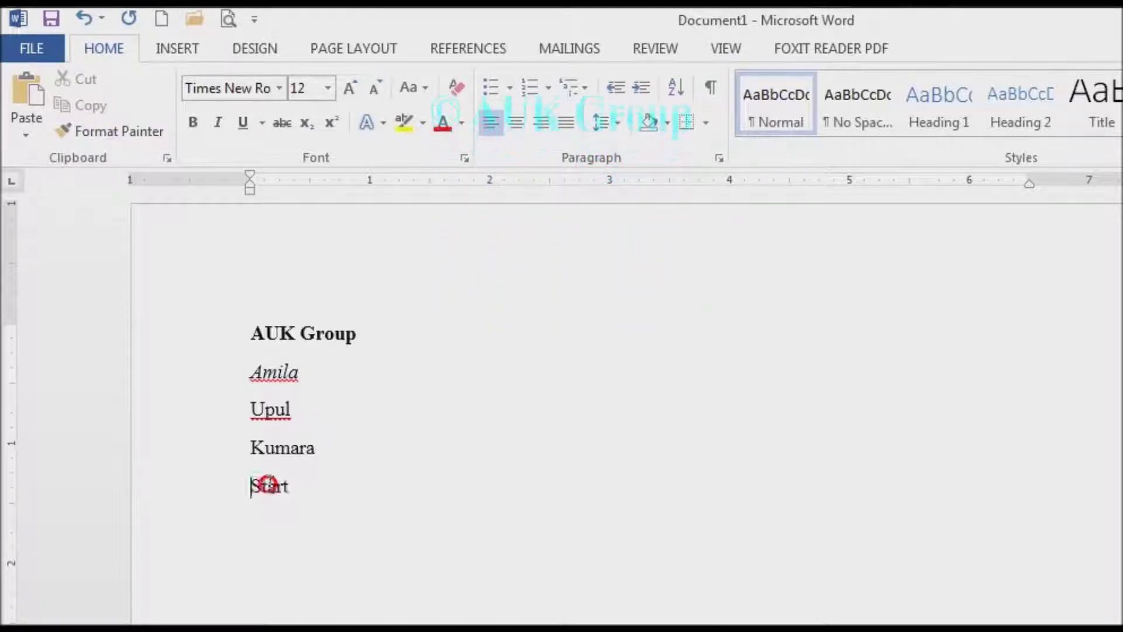
{"action": "double_click", "coordinate": [268, 484]}
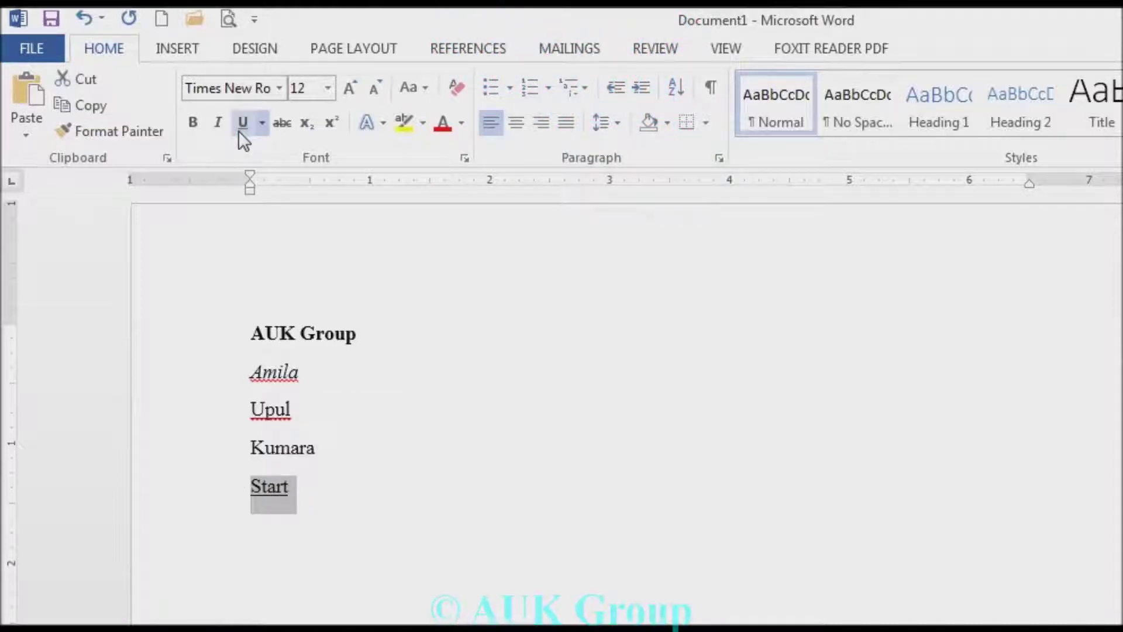
{"action": "left_click", "coordinate": [350, 515]}
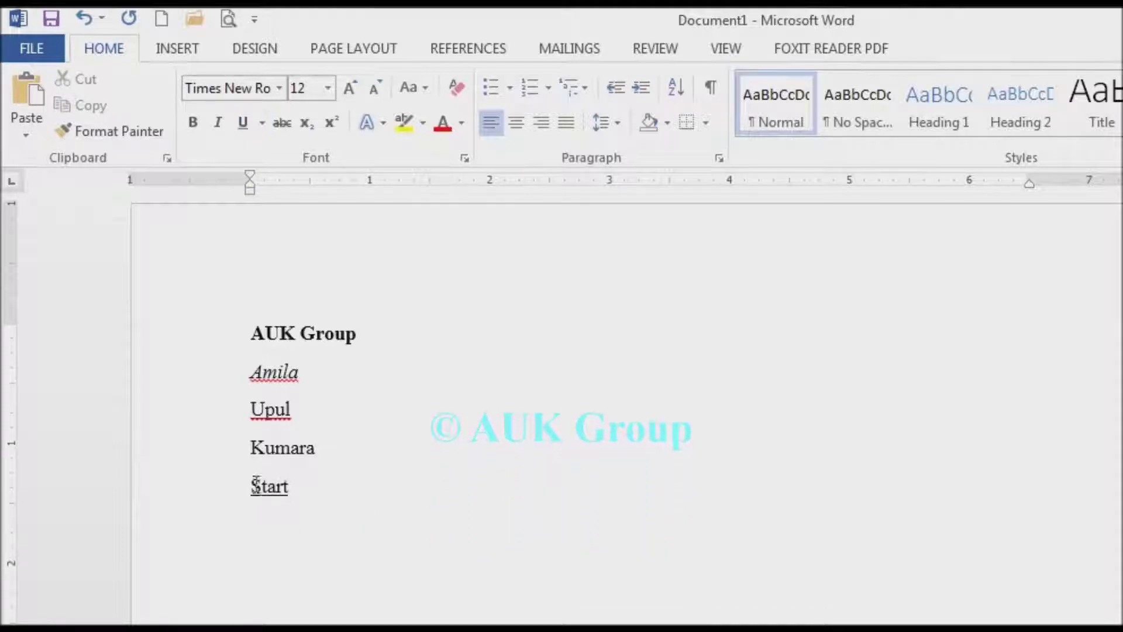
Step: Examine the additional underline styles available for the word "Start" in the Font dialog without applying one
{"action": "left_click_drag", "start_coordinate": [252, 486], "coordinate": [302, 485]}
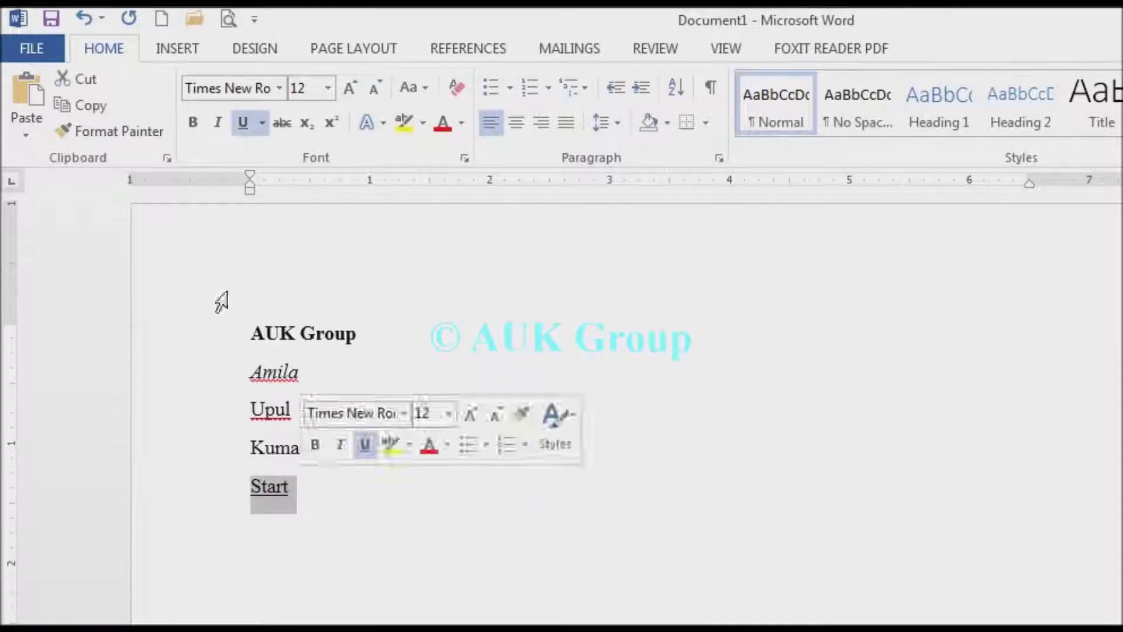
{"action": "left_click", "coordinate": [261, 128]}
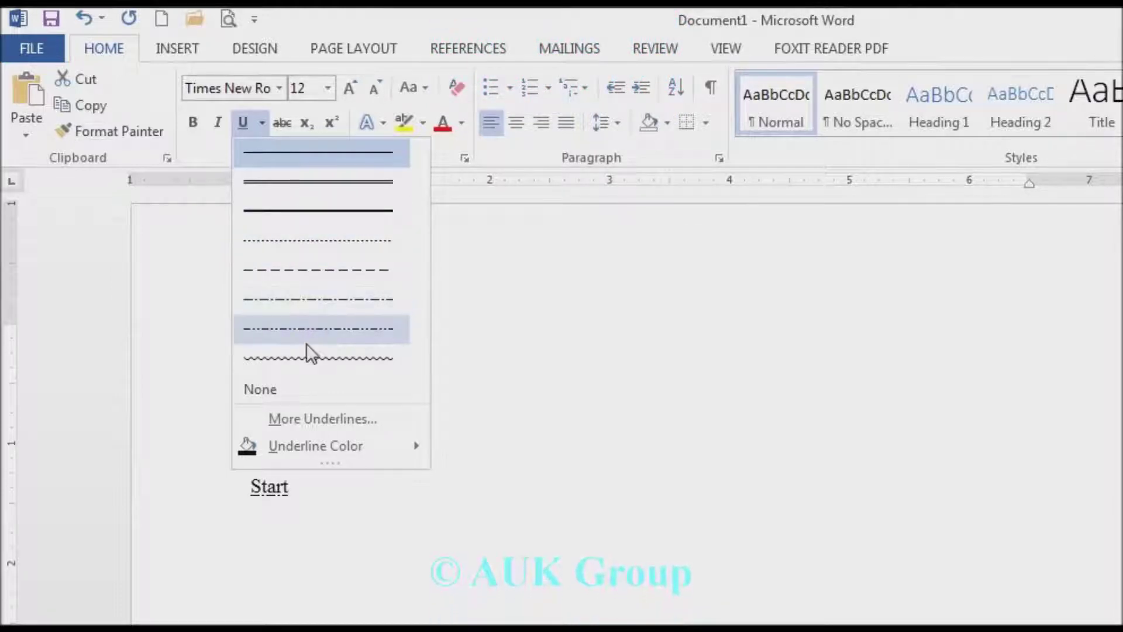
{"action": "left_click", "coordinate": [325, 417]}
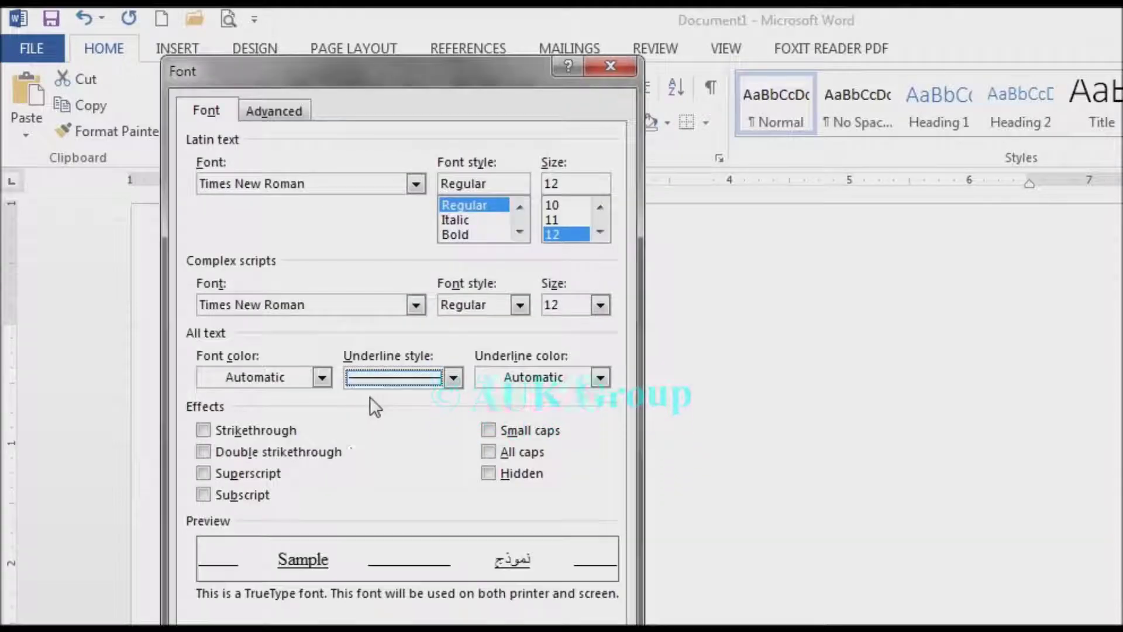
{"action": "left_click_drag", "start_coordinate": [357, 75], "coordinate": [375, 32]}
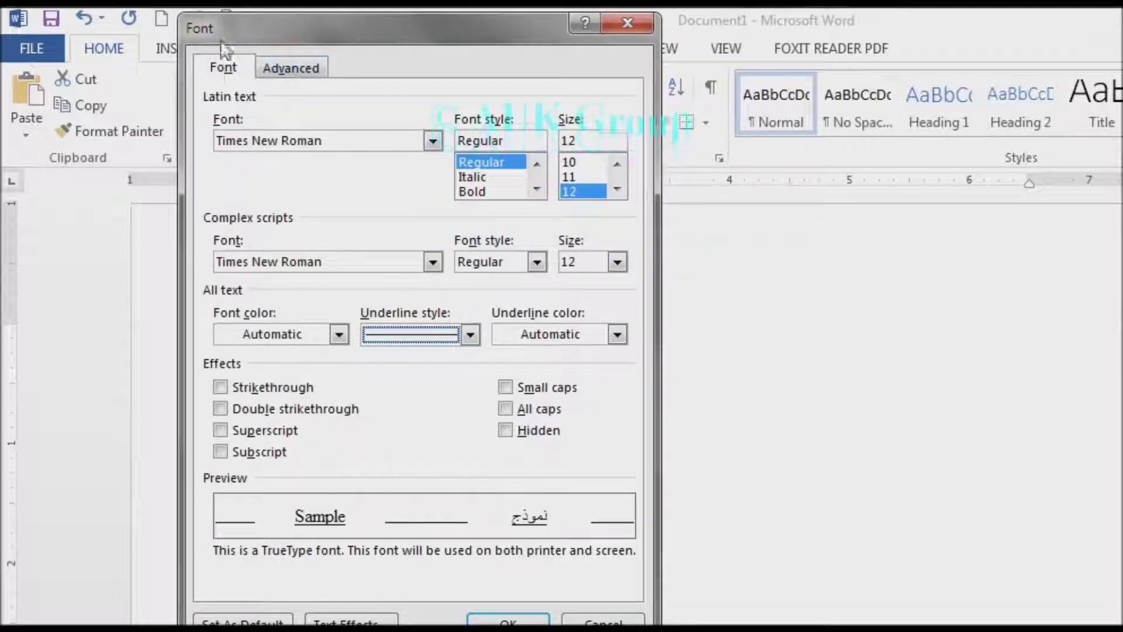
{"action": "left_click", "coordinate": [469, 335]}
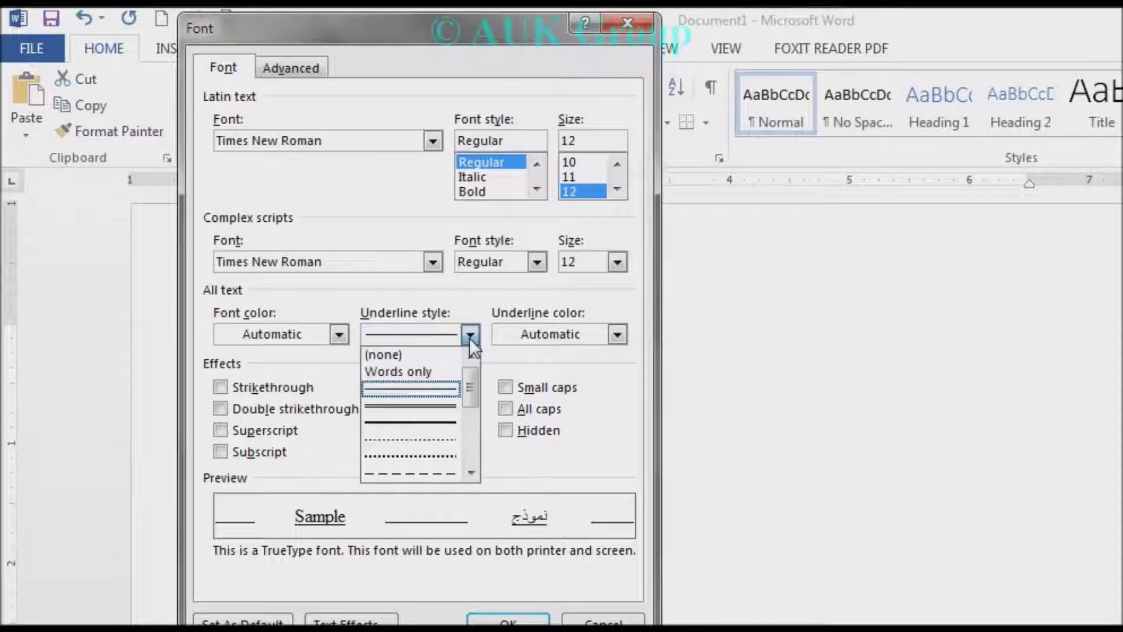
{"action": "scroll", "coordinate": [448, 391], "scroll_direction": "down", "scroll_amount": 1}
{"action": "scroll", "coordinate": [445, 389], "scroll_direction": "down", "scroll_amount": 3}
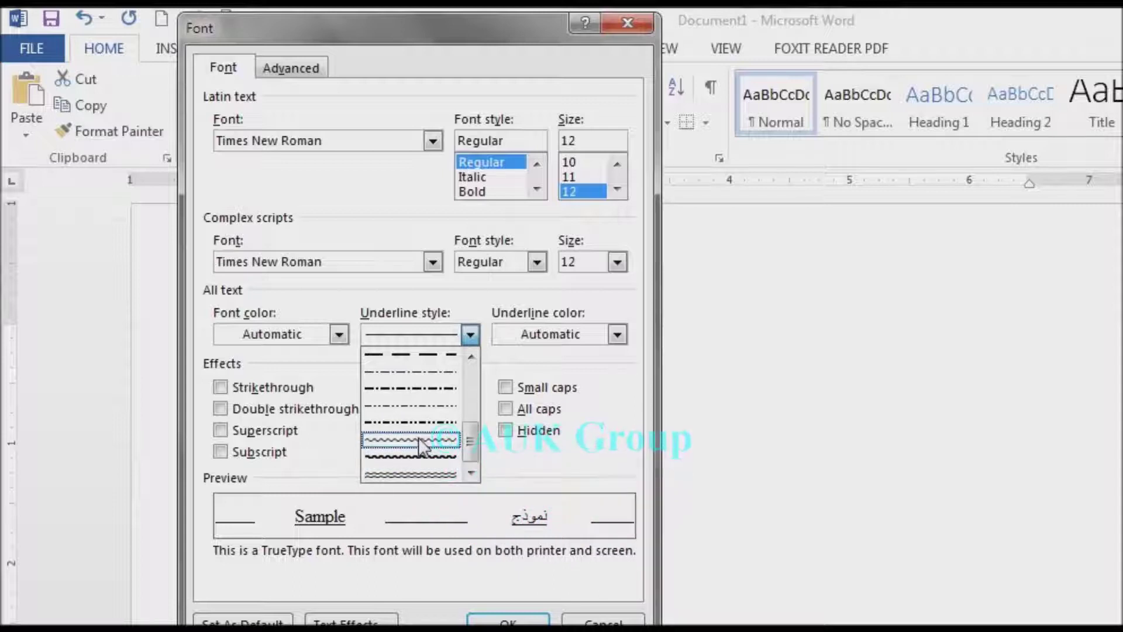
{"action": "left_click", "coordinate": [566, 367]}
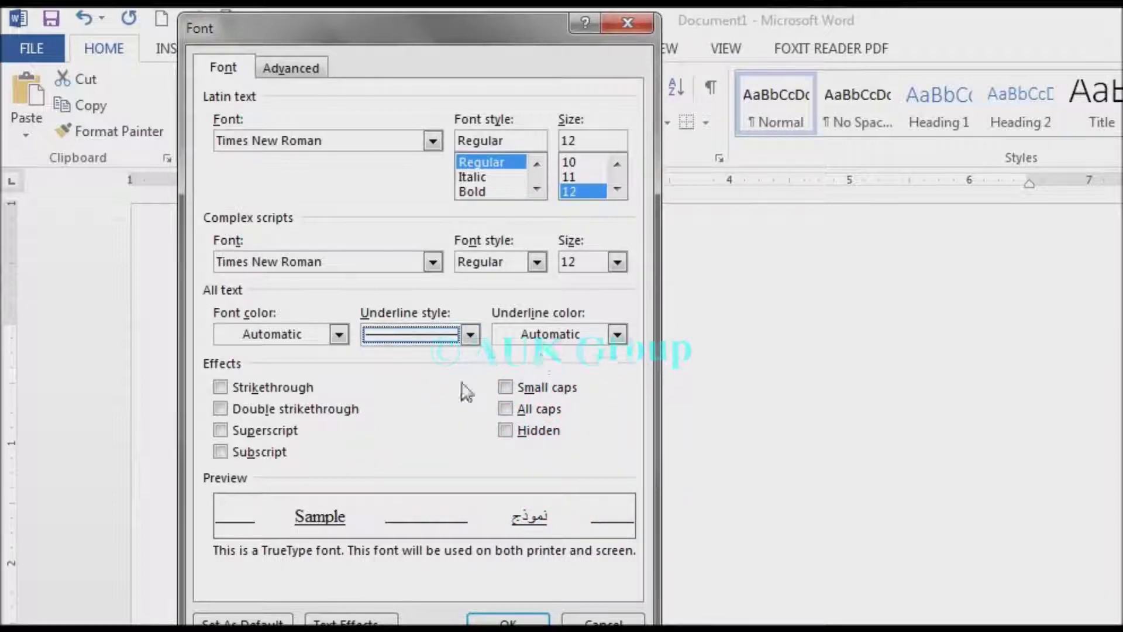
{"action": "left_click", "coordinate": [626, 32]}
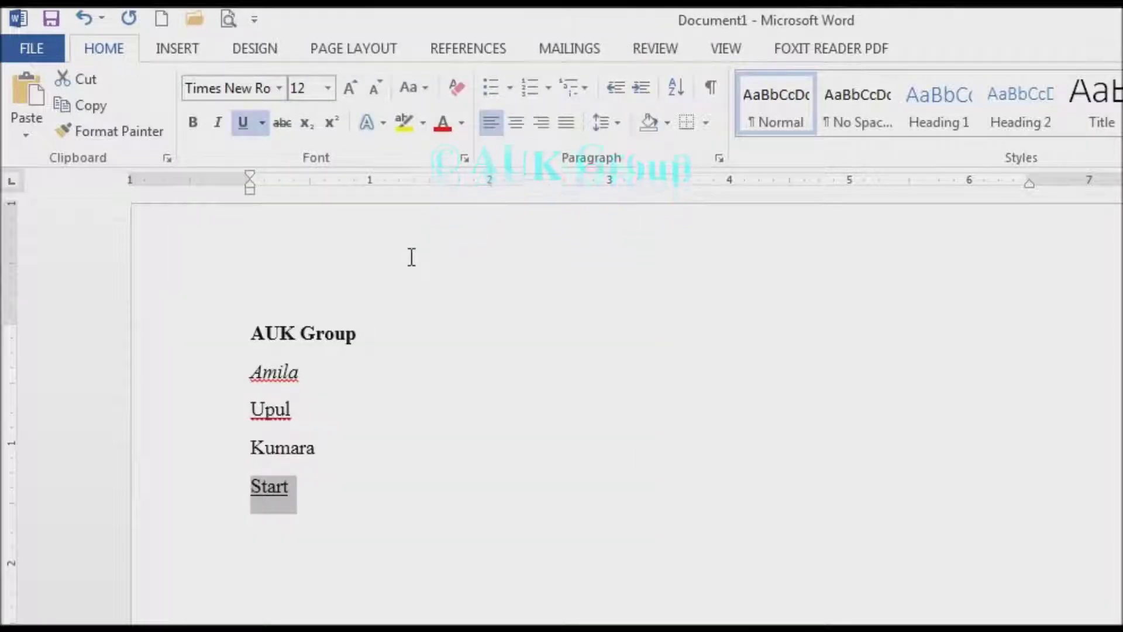
Step: Examine the underline color choices for the word "Start" without picking one
{"action": "left_click", "coordinate": [264, 125]}
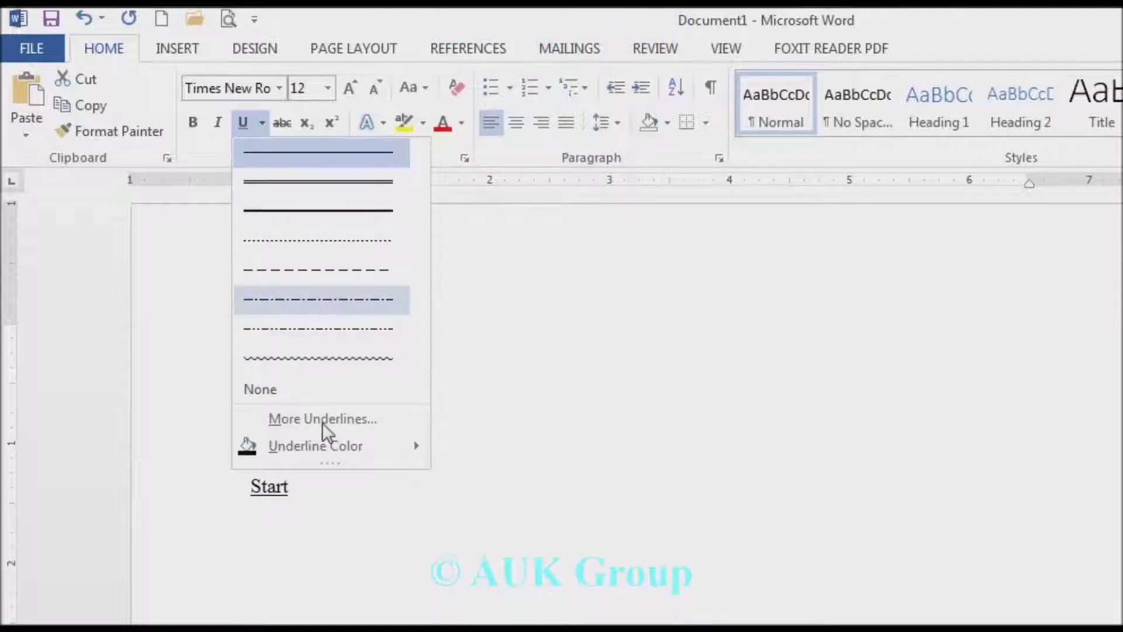
{"action": "mouse_move", "coordinate": [308, 446]}
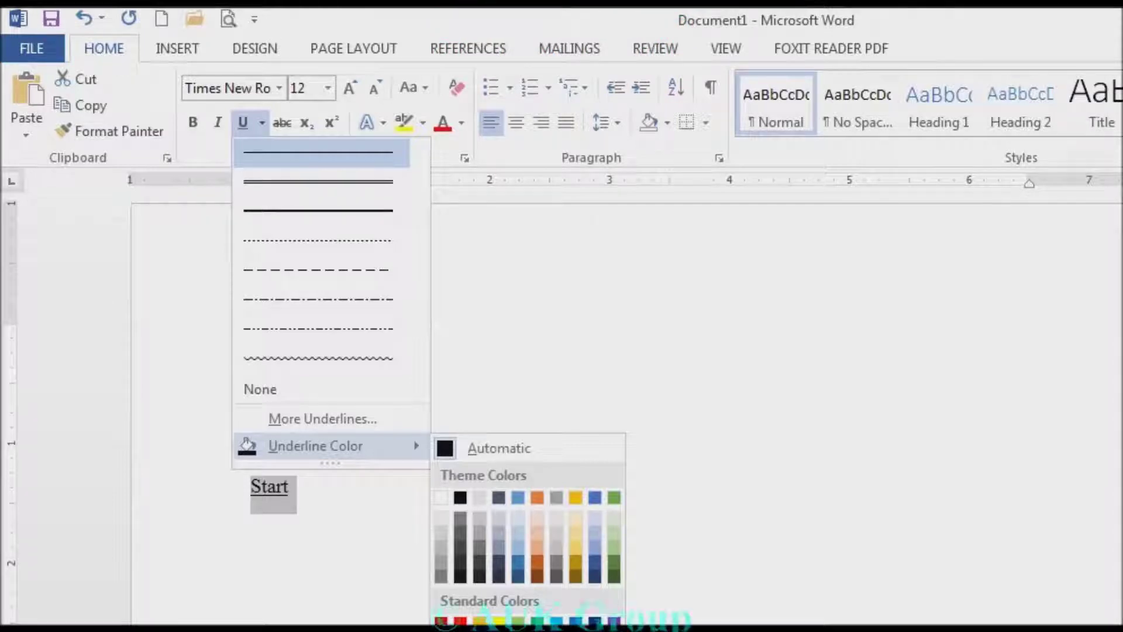
{"action": "left_click", "coordinate": [707, 468]}
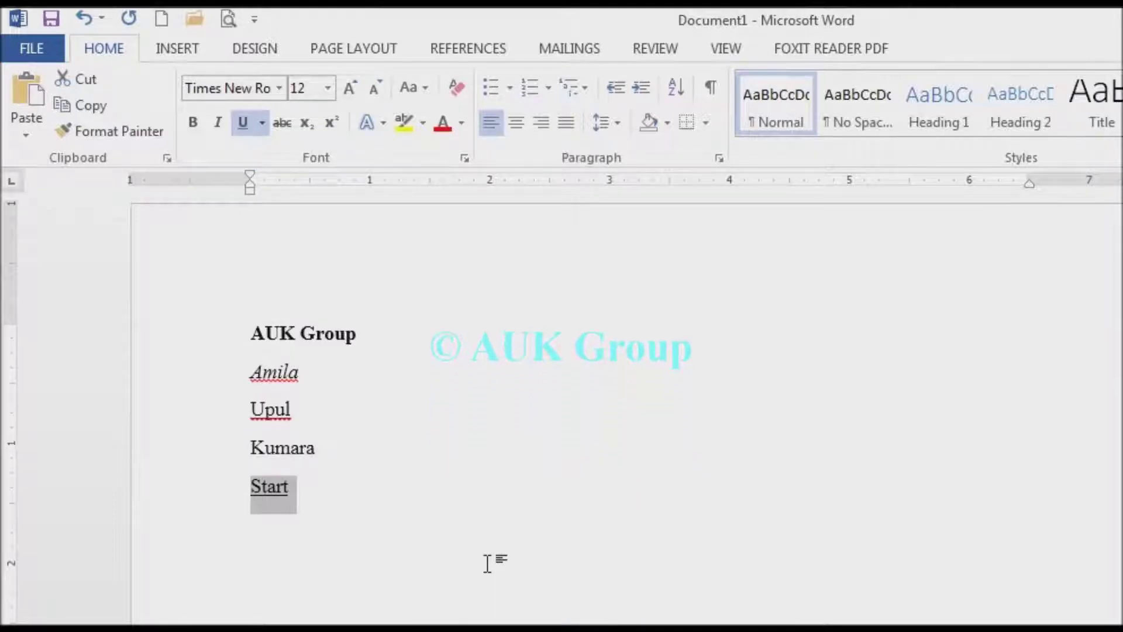
{"action": "left_click", "coordinate": [571, 525]}
Step: Apply the thick underline style to the word "Start"
{"action": "left_click", "coordinate": [303, 93]}
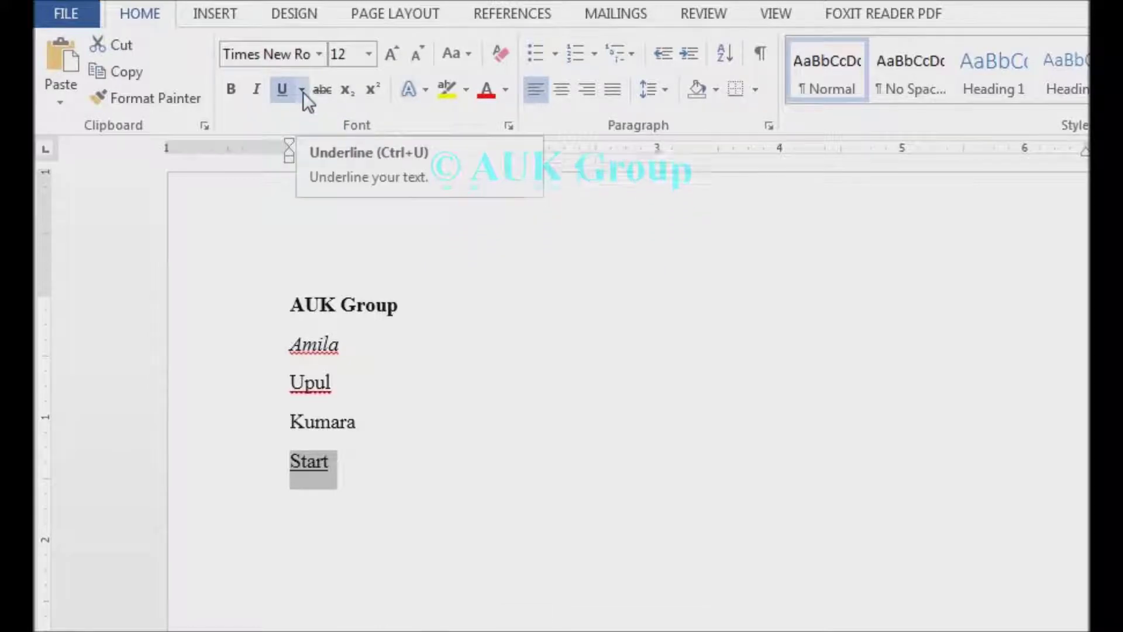
{"action": "left_click", "coordinate": [303, 93]}
{"action": "mouse_move", "coordinate": [310, 418]}
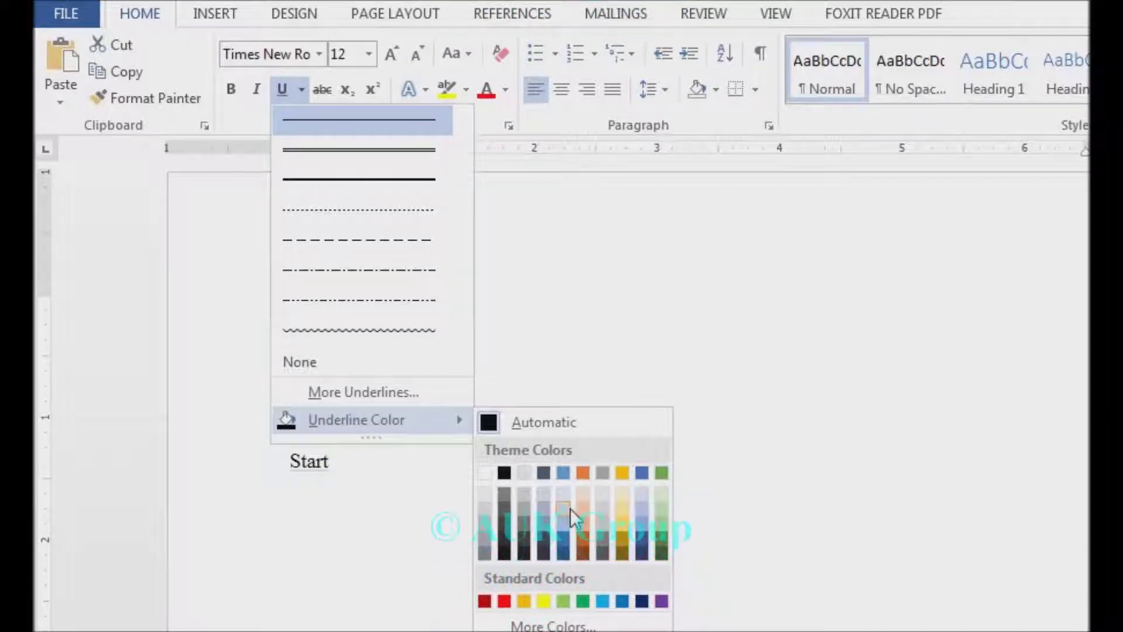
{"action": "left_click", "coordinate": [413, 184]}
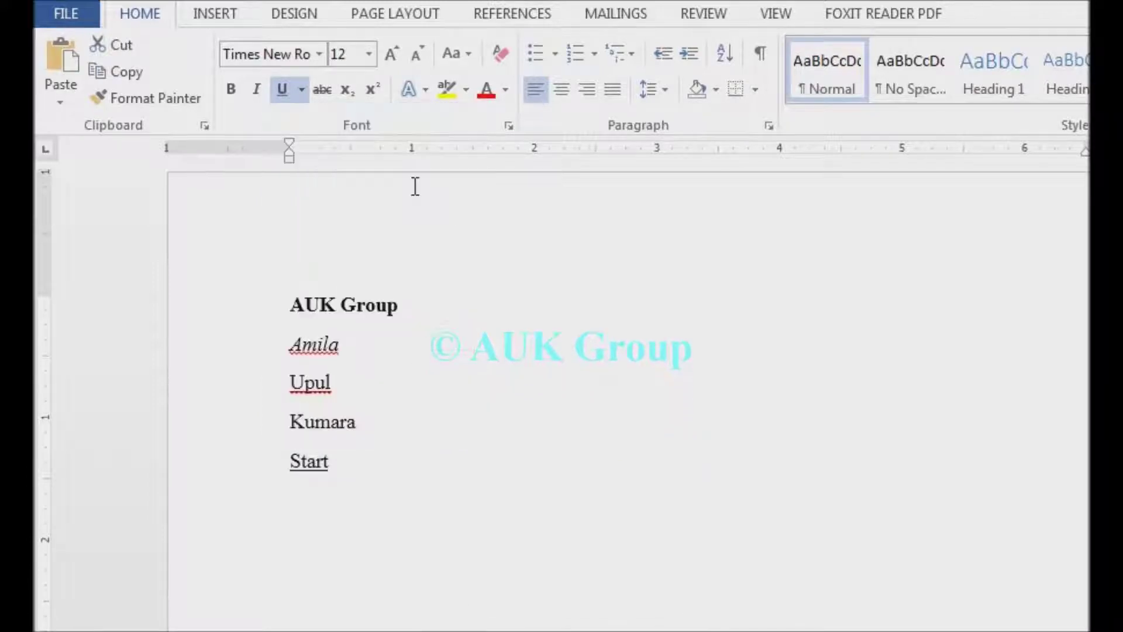
Step: Open the full color choices for the underline of the word "Start" and pick a bright purple standard color
{"action": "left_click", "coordinate": [301, 89]}
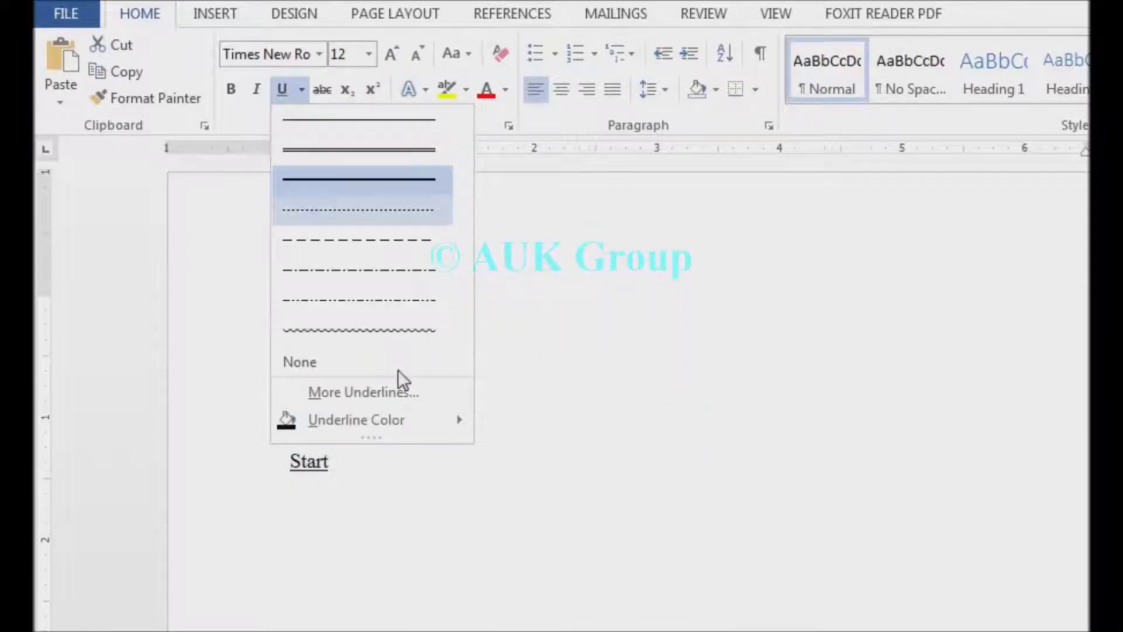
{"action": "mouse_move", "coordinate": [472, 424]}
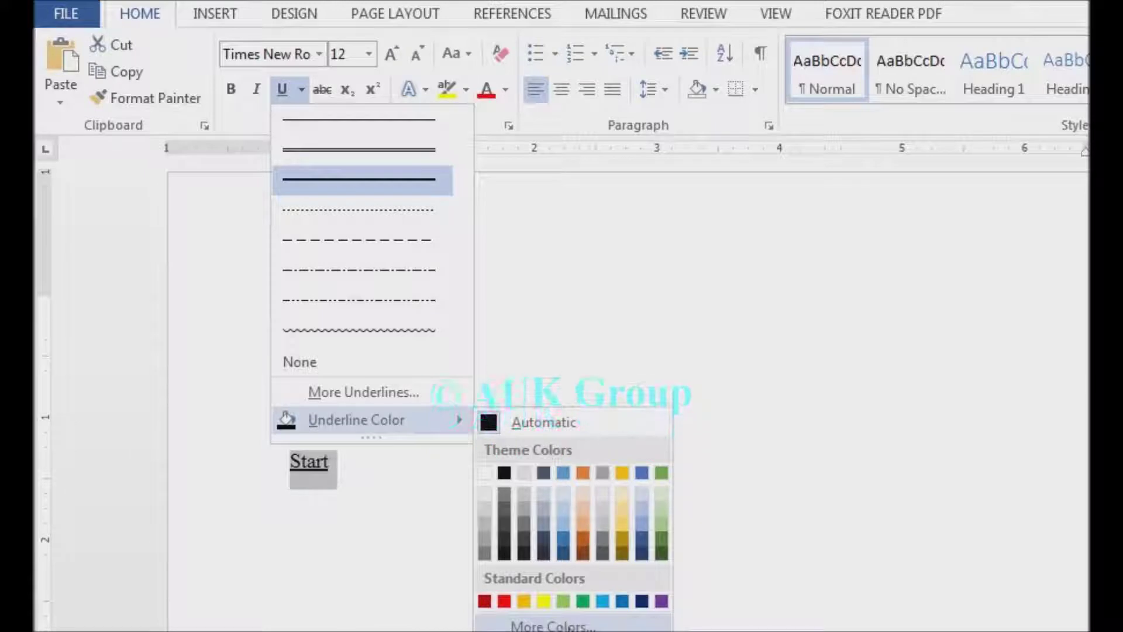
{"action": "left_click", "coordinate": [568, 626]}
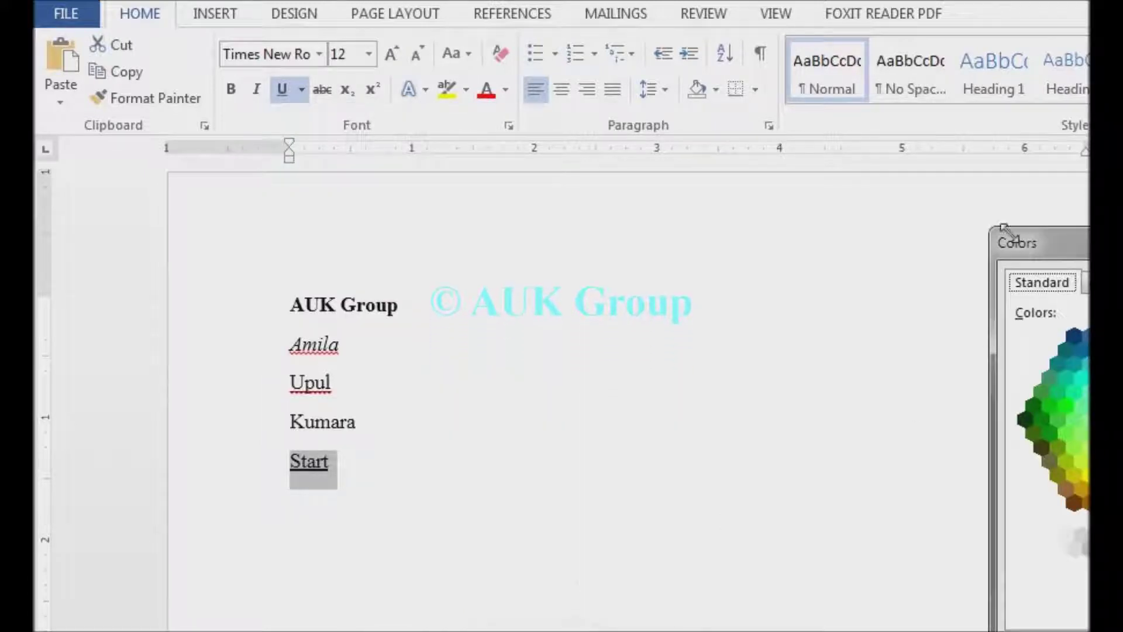
{"action": "left_click_drag", "start_coordinate": [1041, 244], "coordinate": [482, 163]}
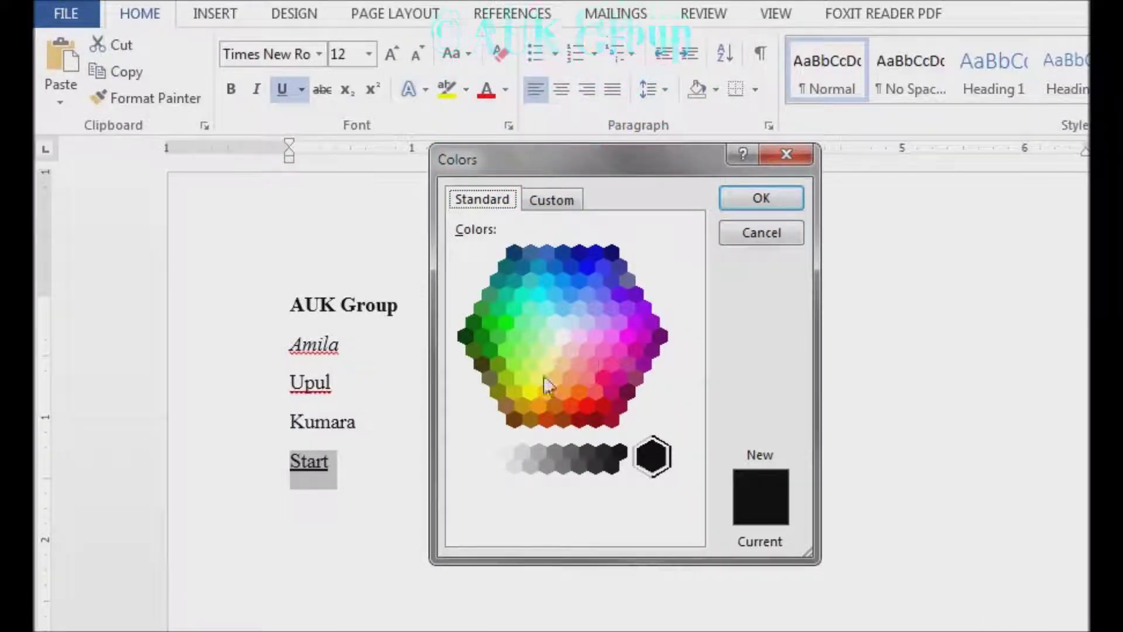
{"action": "left_click", "coordinate": [615, 351]}
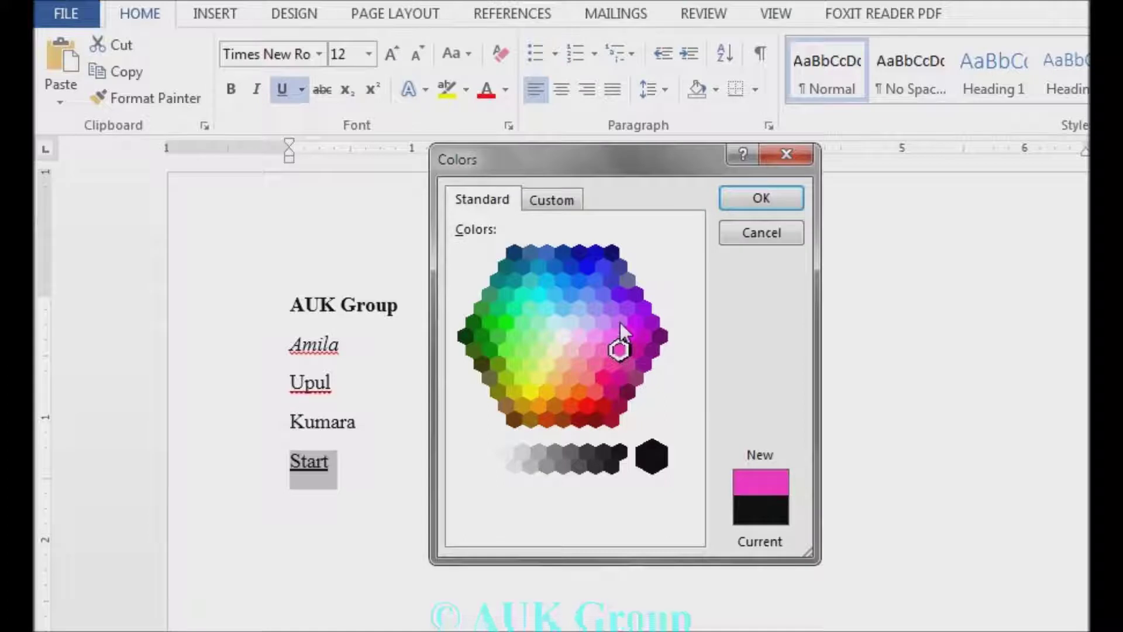
{"action": "left_click", "coordinate": [639, 323]}
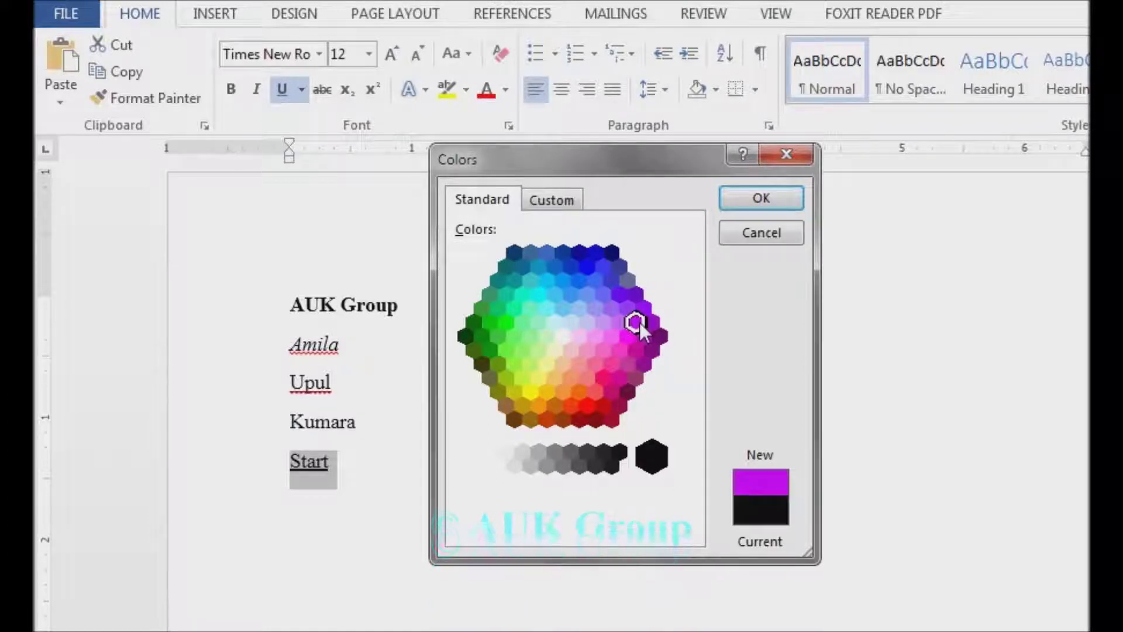
Step: Examine the custom underline color settings, comparing the HSL and RGB color models against the standard color palette
{"action": "left_click", "coordinate": [564, 198]}
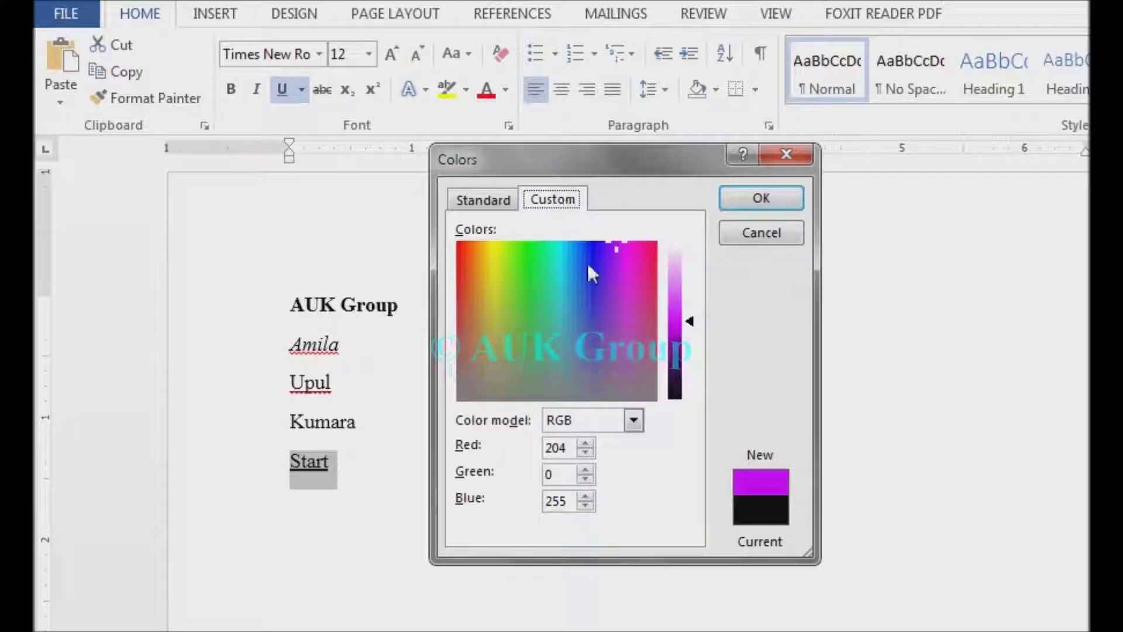
{"action": "left_click", "coordinate": [492, 197]}
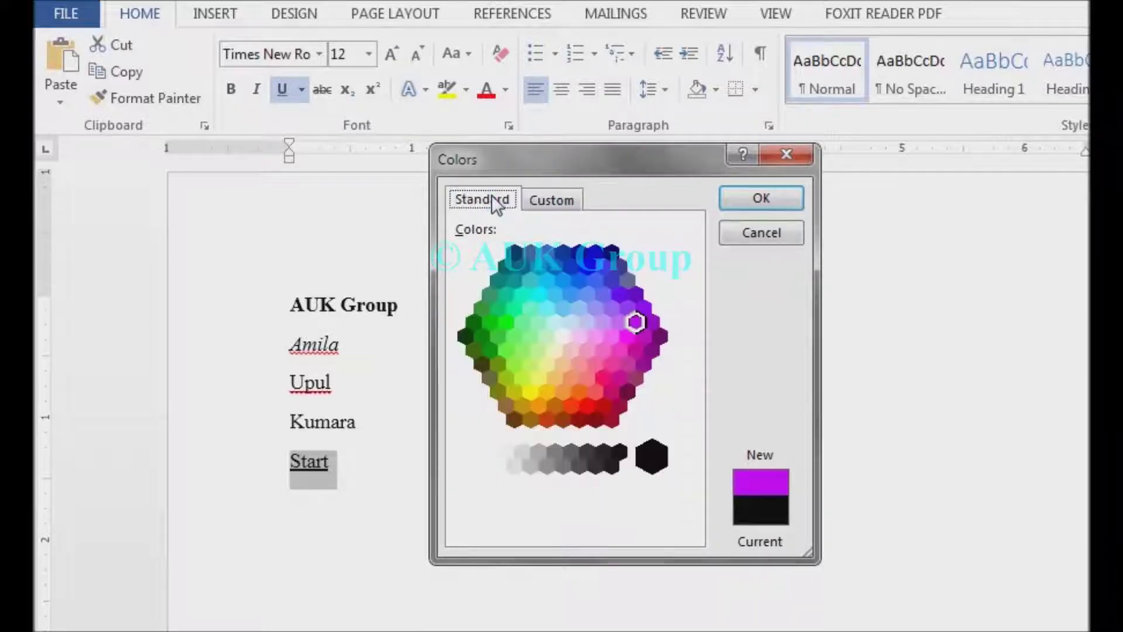
{"action": "left_click", "coordinate": [551, 198]}
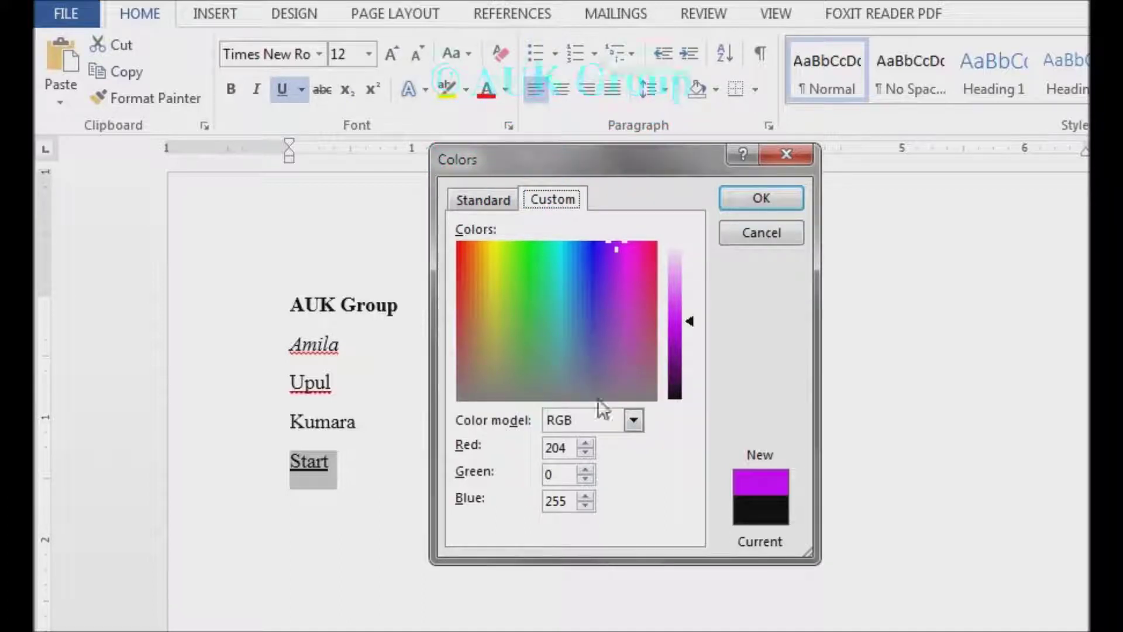
{"action": "left_click", "coordinate": [634, 422]}
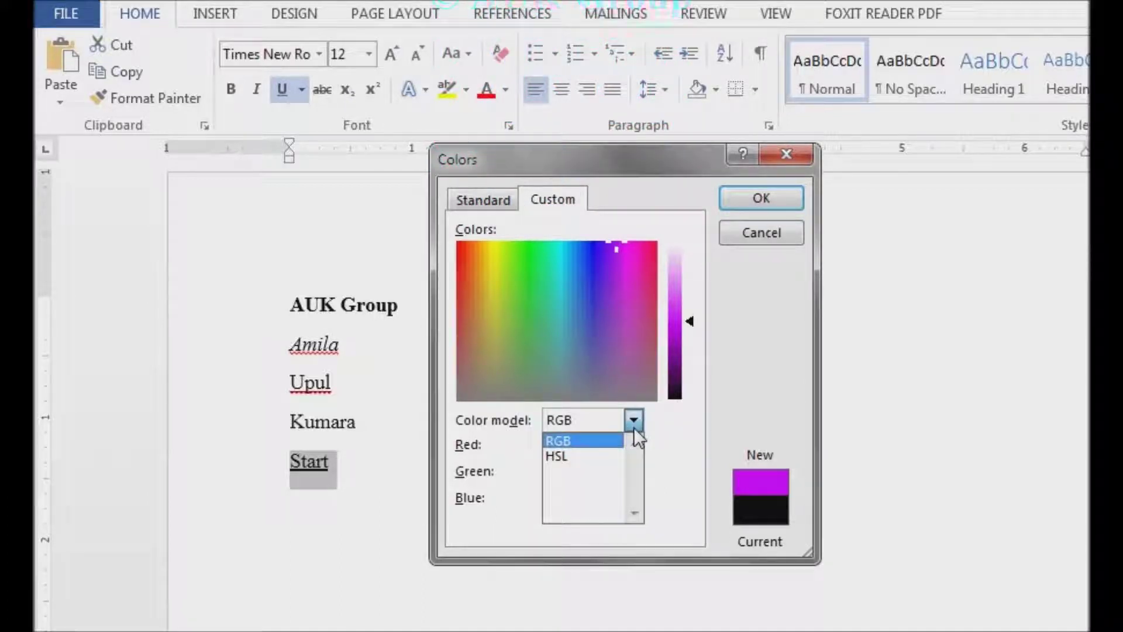
{"action": "left_click", "coordinate": [567, 458]}
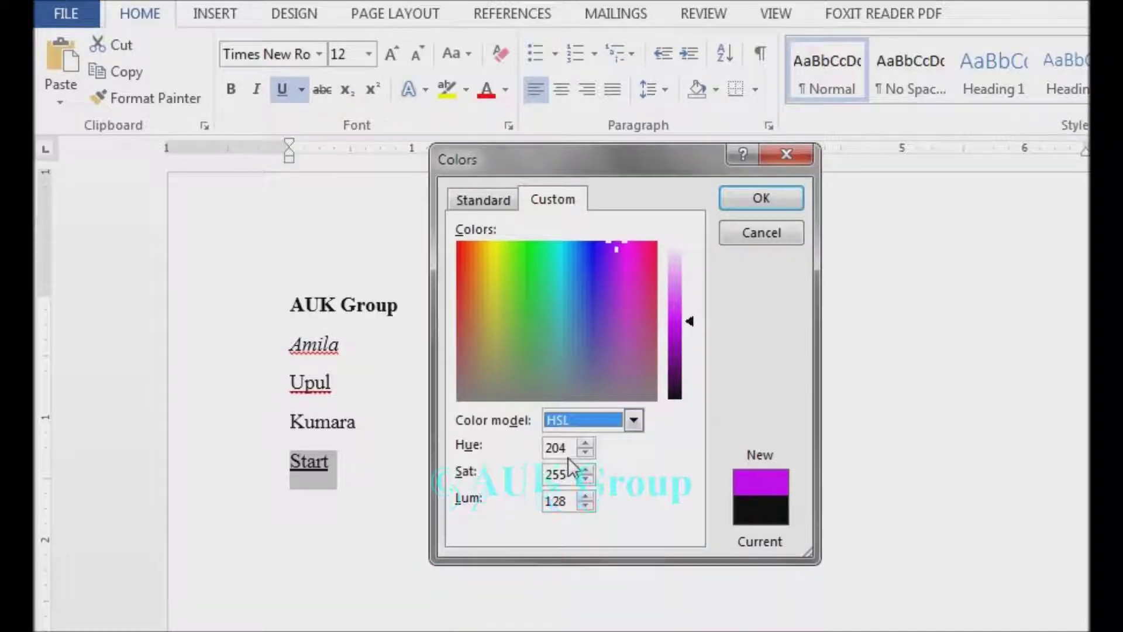
{"action": "left_click", "coordinate": [634, 421]}
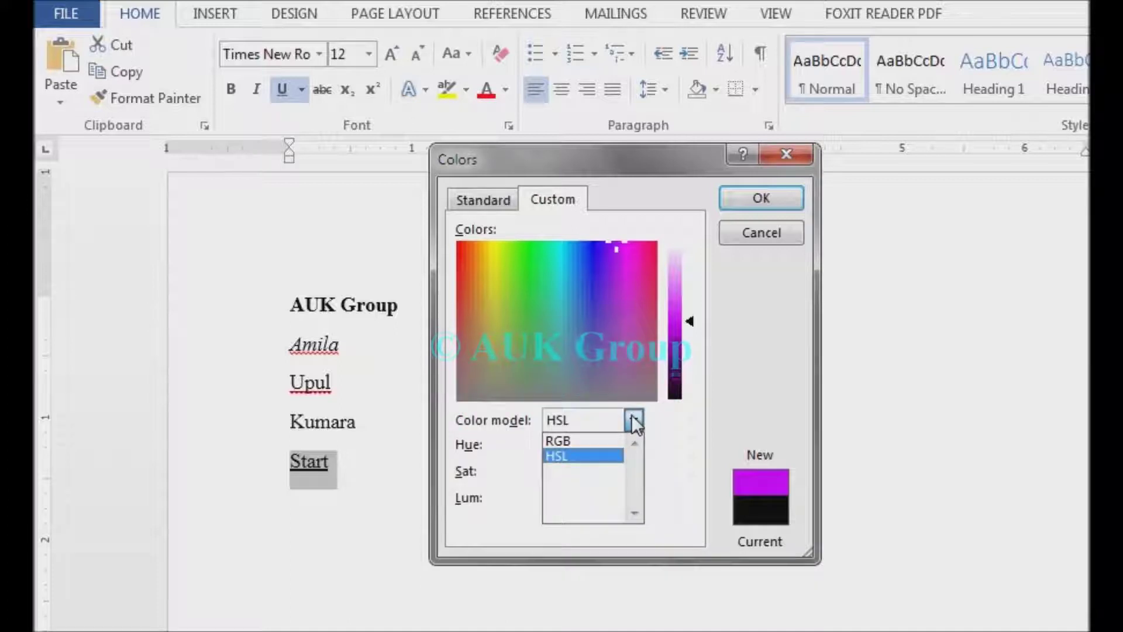
{"action": "left_click", "coordinate": [592, 442]}
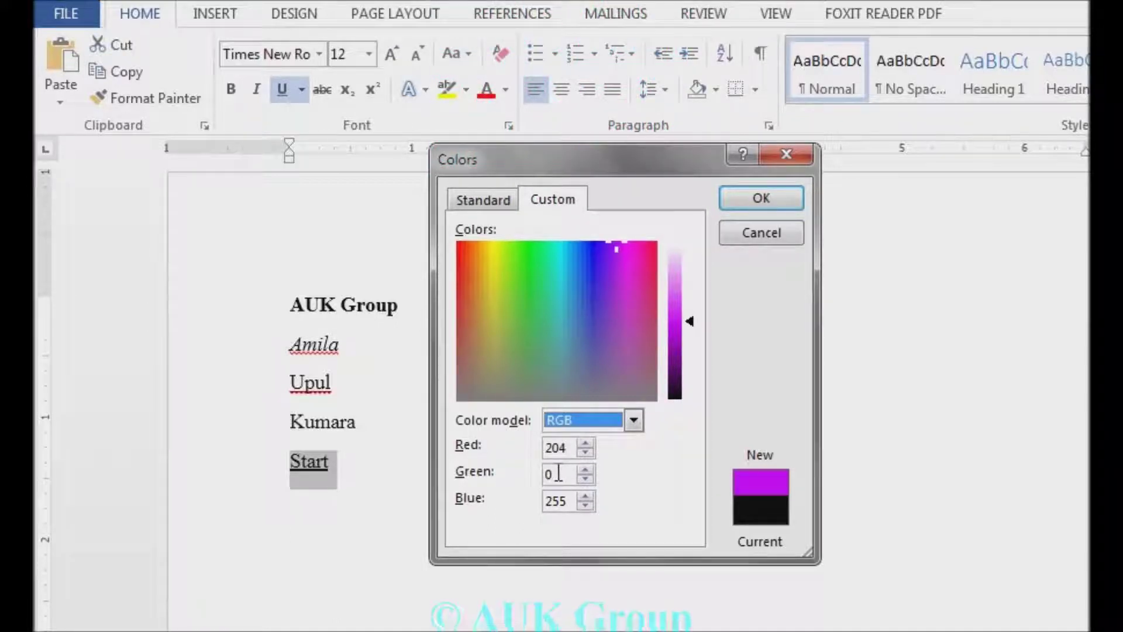
Step: Choose a custom turquoise, adjust its brightness, and apply it as the underline color of the word "Start"
{"action": "left_click", "coordinate": [558, 282]}
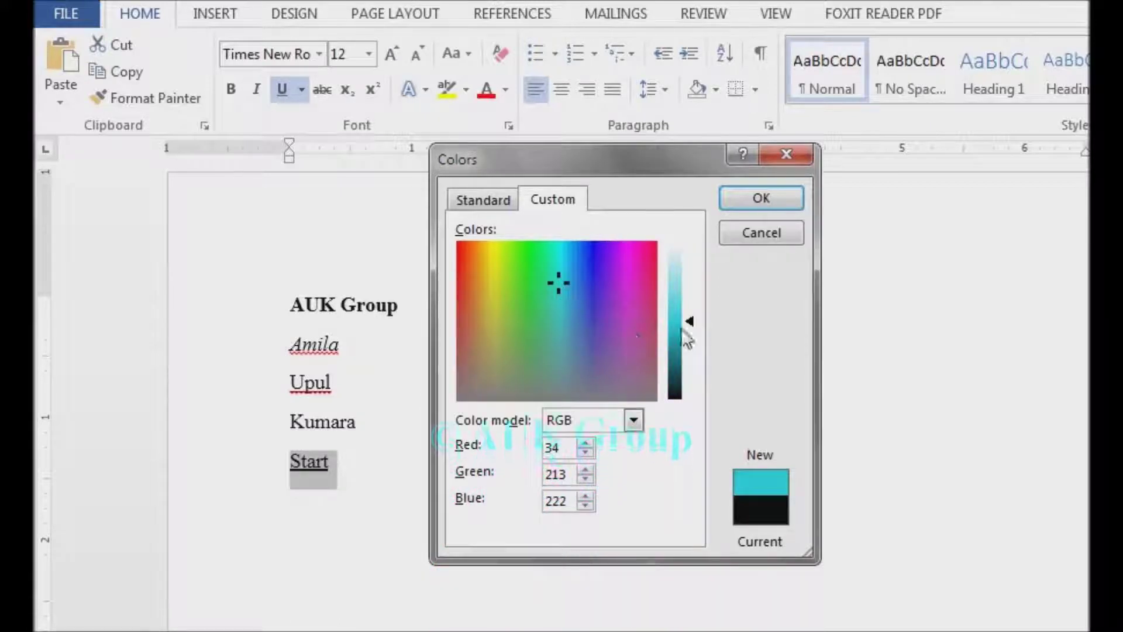
{"action": "left_click", "coordinate": [674, 299]}
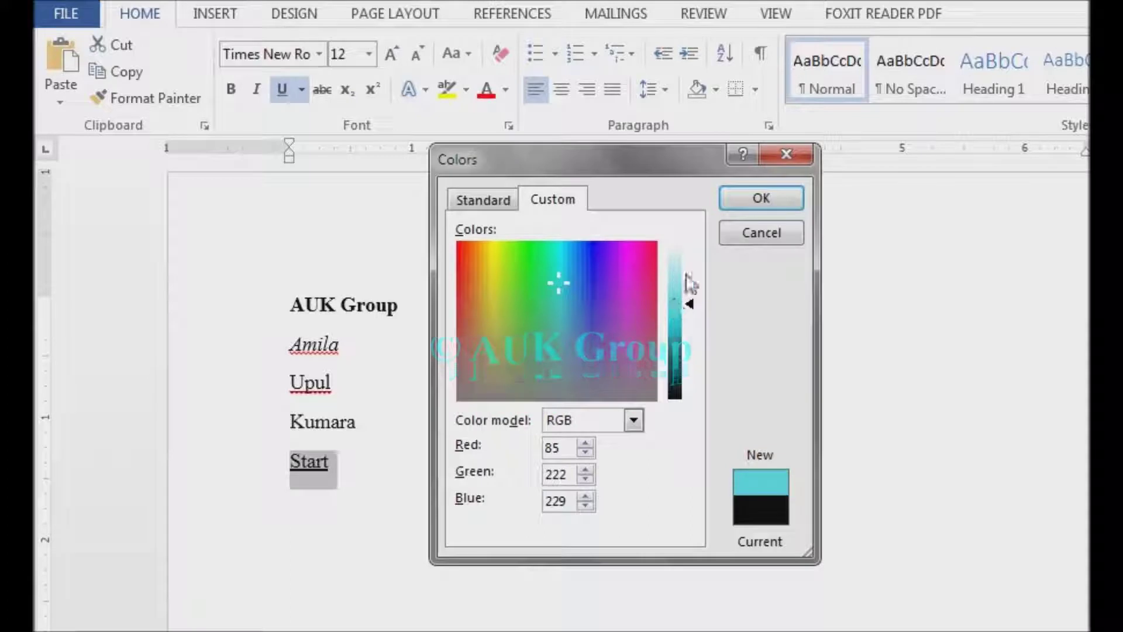
{"action": "left_click", "coordinate": [675, 281]}
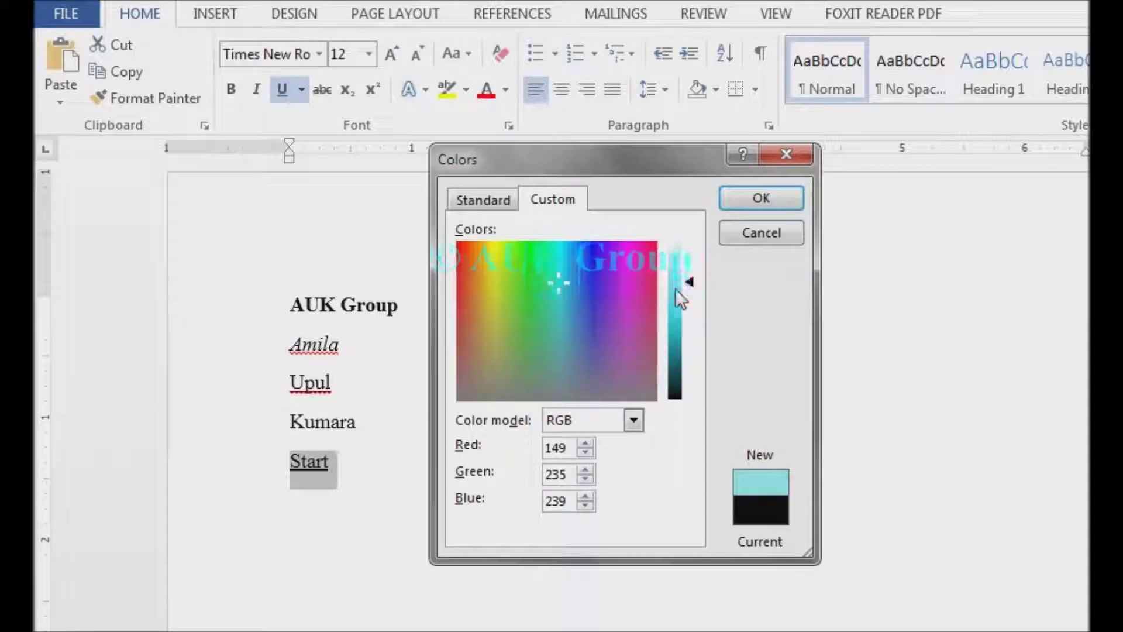
{"action": "left_click", "coordinate": [678, 323]}
{"action": "left_click", "coordinate": [757, 197]}
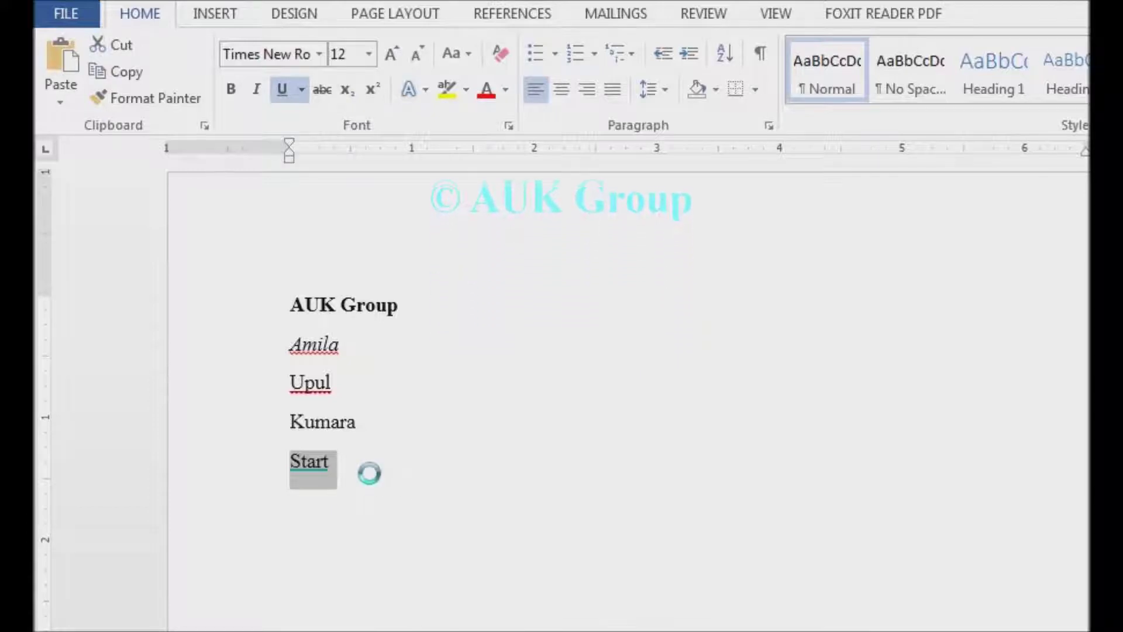
{"action": "left_click", "coordinate": [370, 473]}
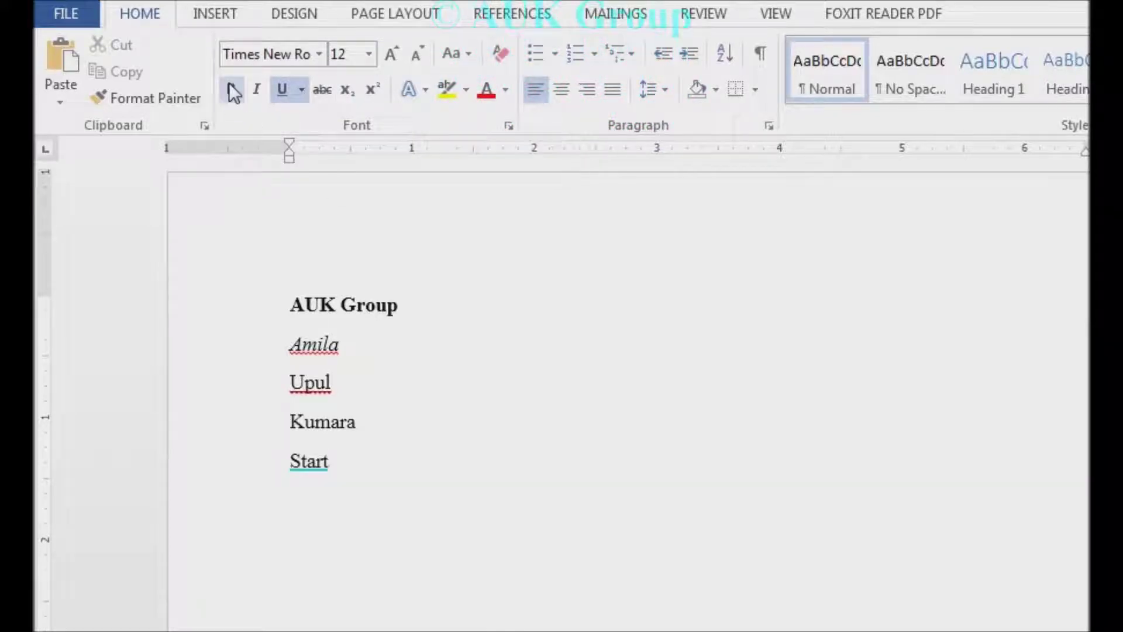
{"action": "left_click", "coordinate": [282, 98]}
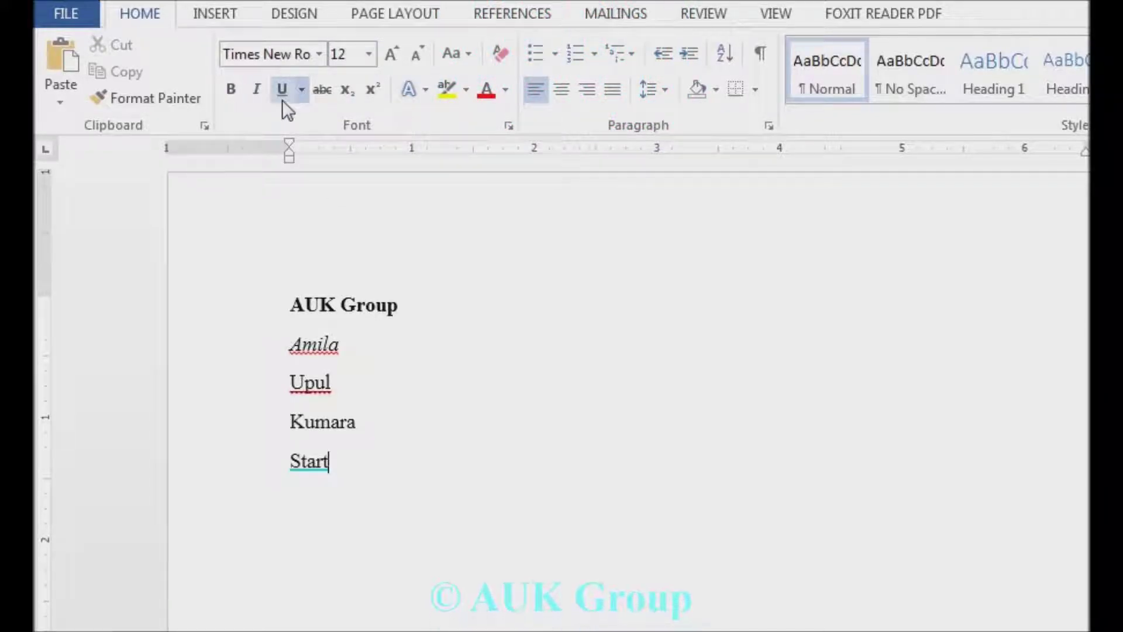